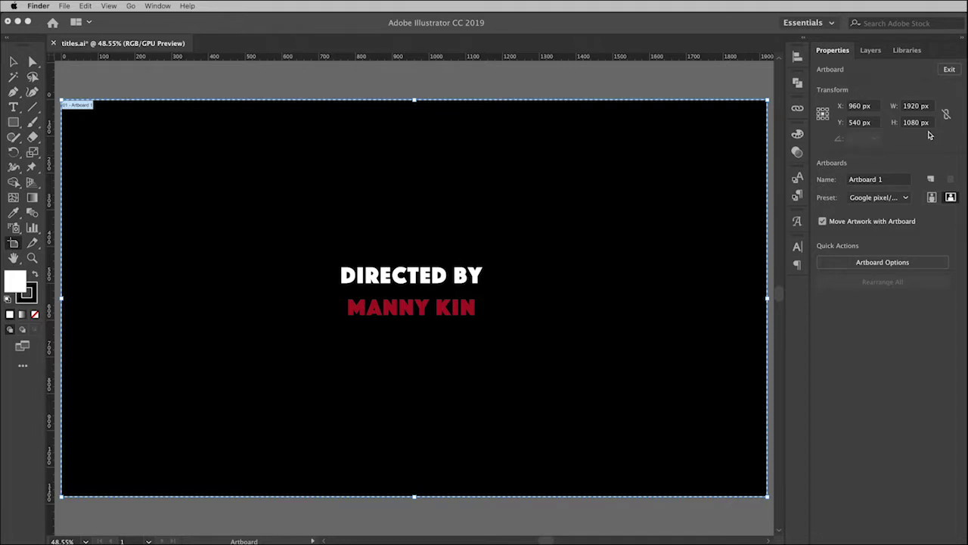
Activate Illustrator with titles.ai showing DIRECTED BY above the red director's name
left_click(13, 65)
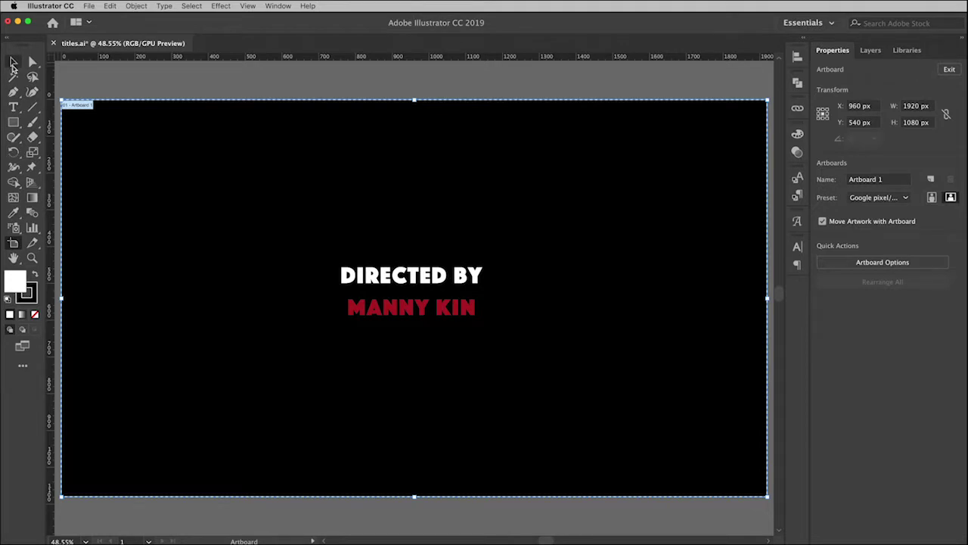
Toggle the bkgd, directed by and manny kin layers off and on, then show the remaining four credit layers
left_click(13, 65)
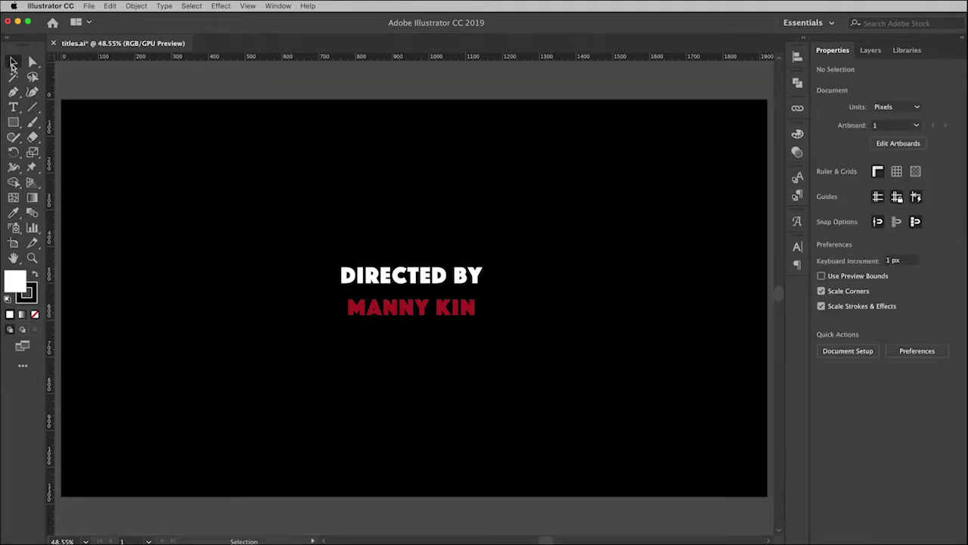
left_click(871, 51)
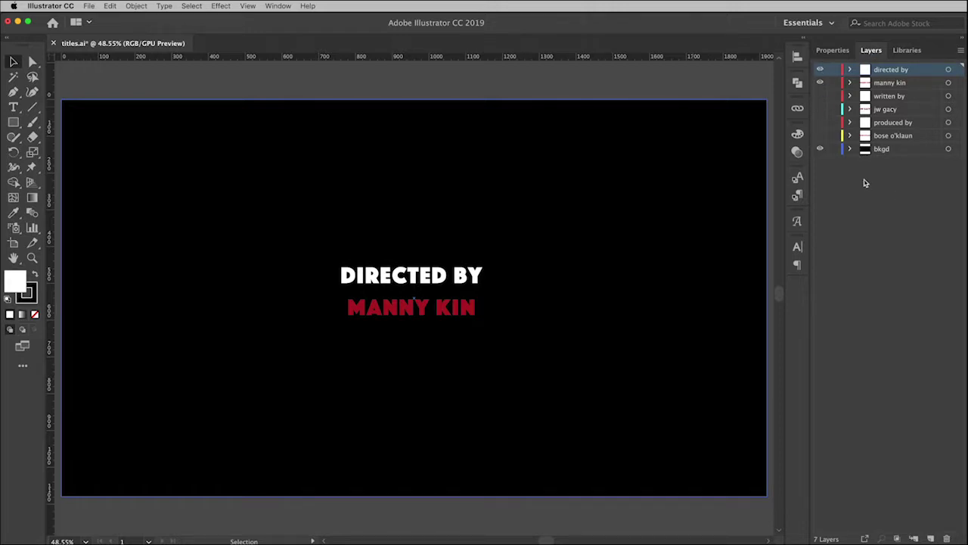
left_click(820, 149)
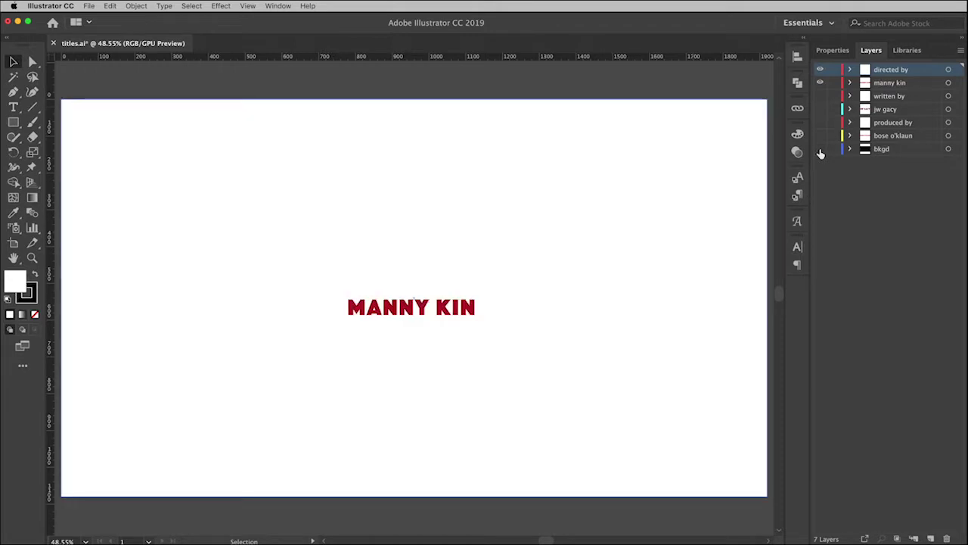
left_click(820, 149)
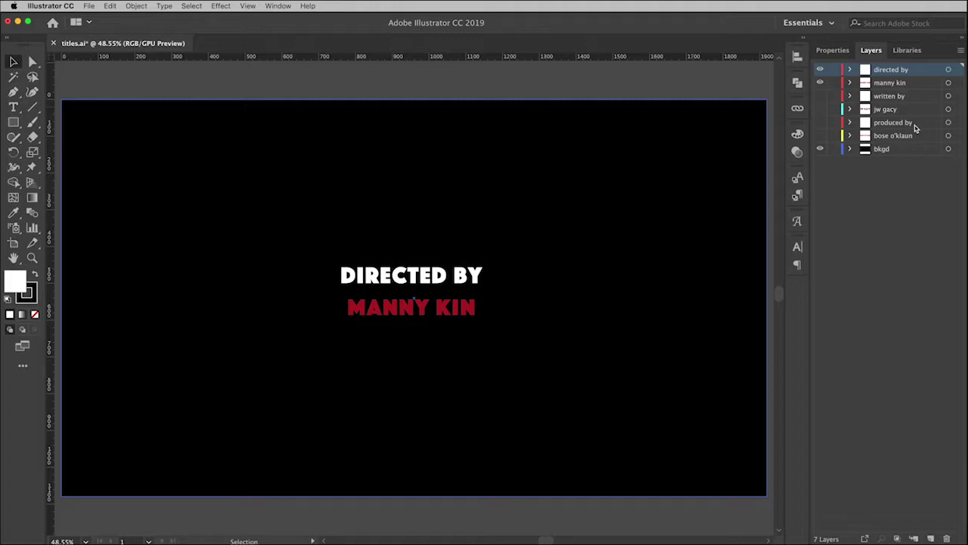
left_click(820, 70)
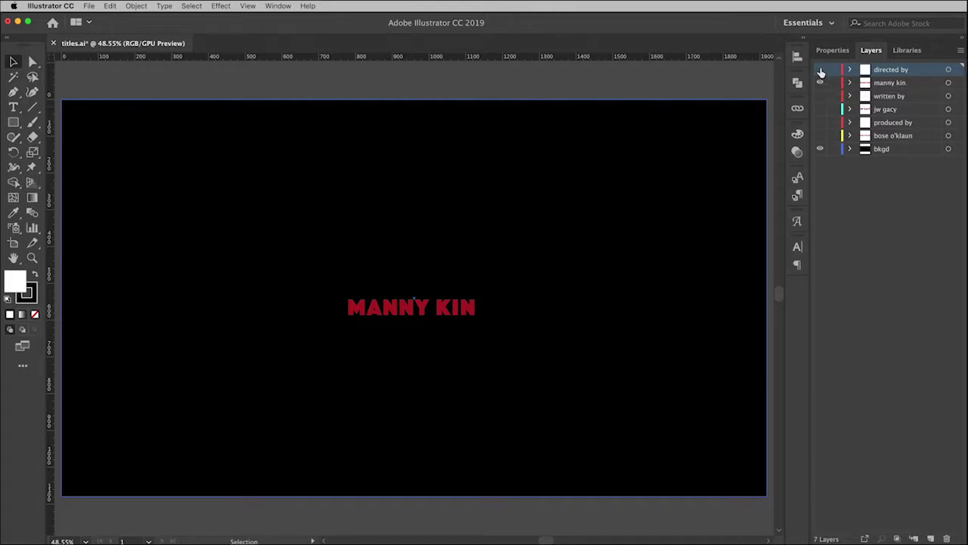
left_click(820, 70)
left_click(820, 82)
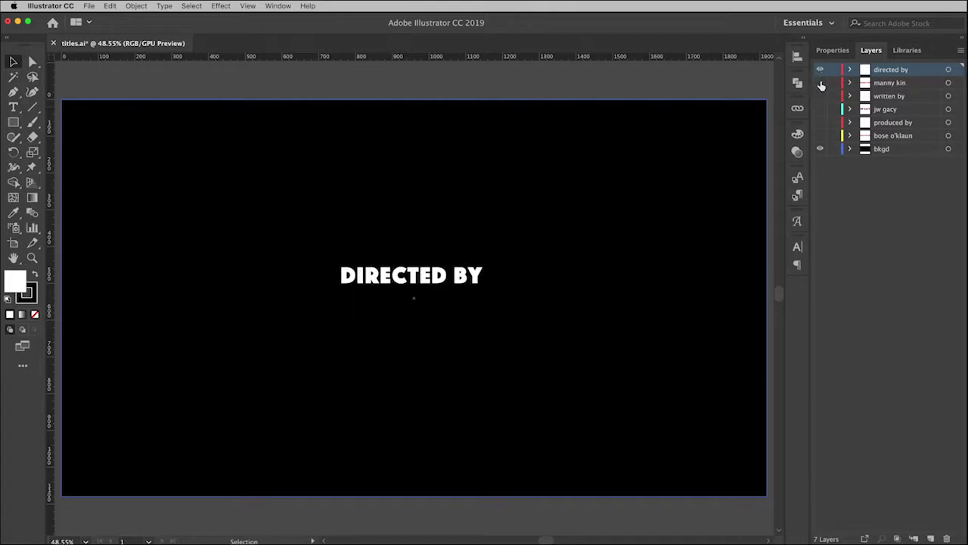
left_click(820, 83)
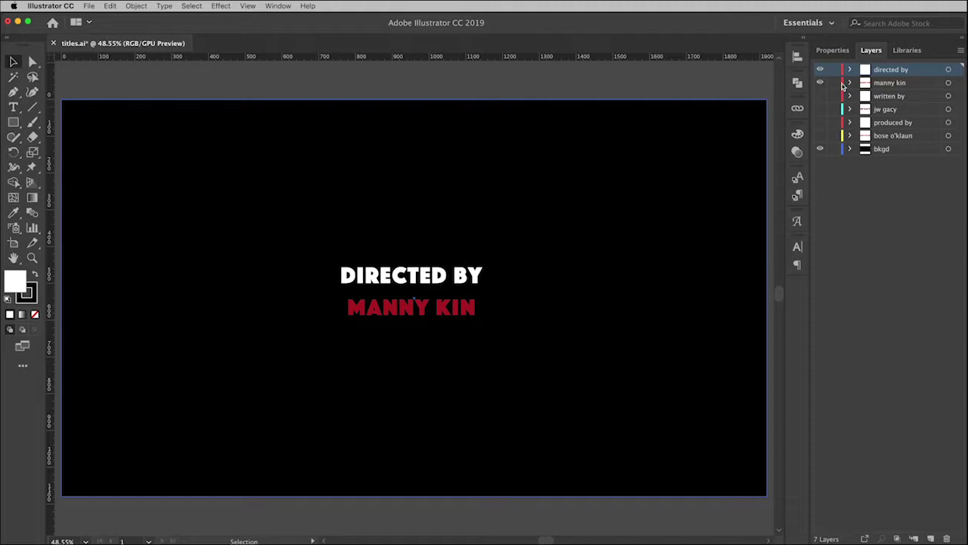
left_click_drag(822, 97, 822, 137)
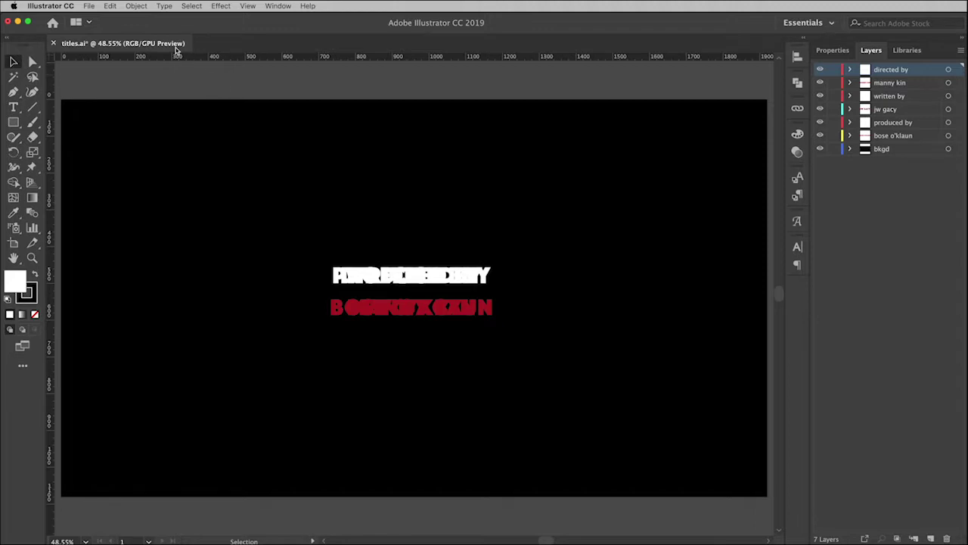
Confirm the document colour mode is RGB, then start Export As with titles.png proposed
left_click(90, 6)
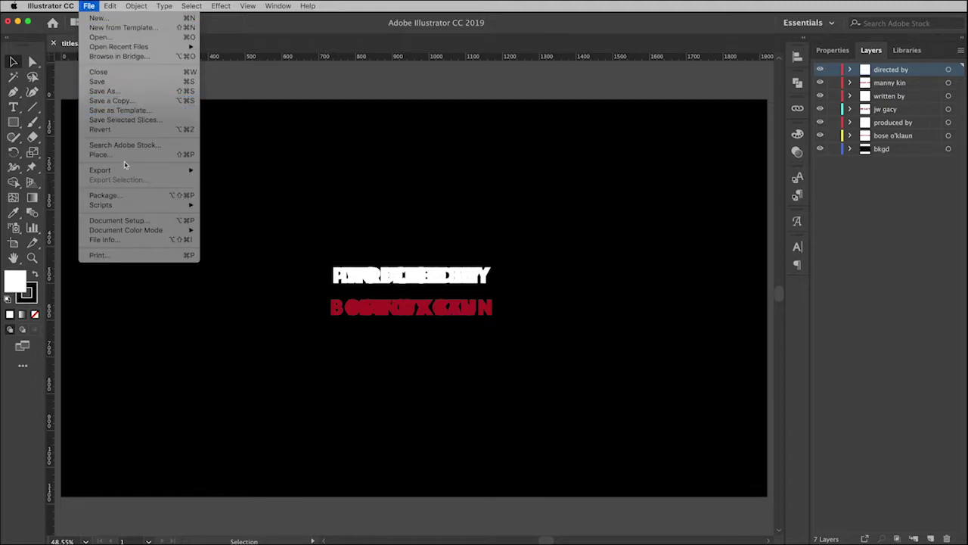
mouse_move(125, 231)
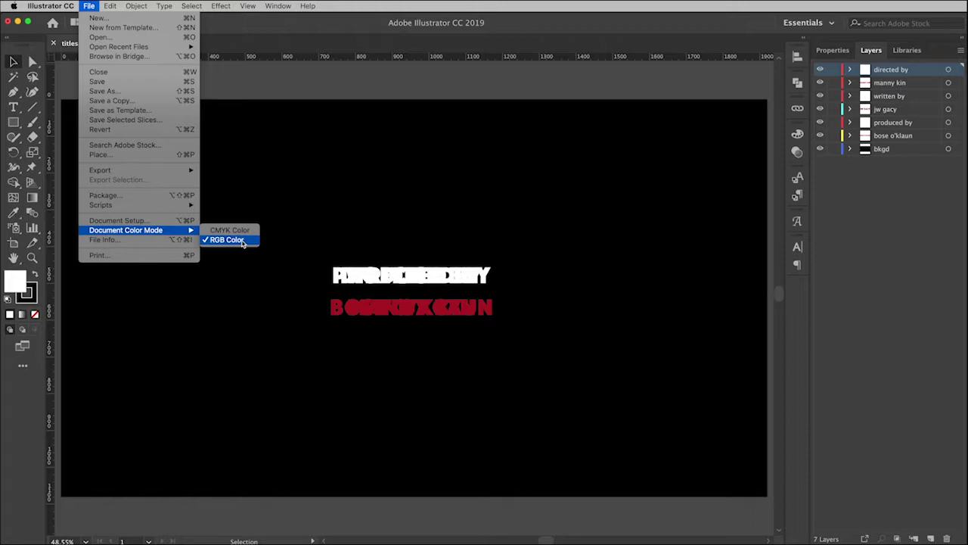
mouse_move(116, 174)
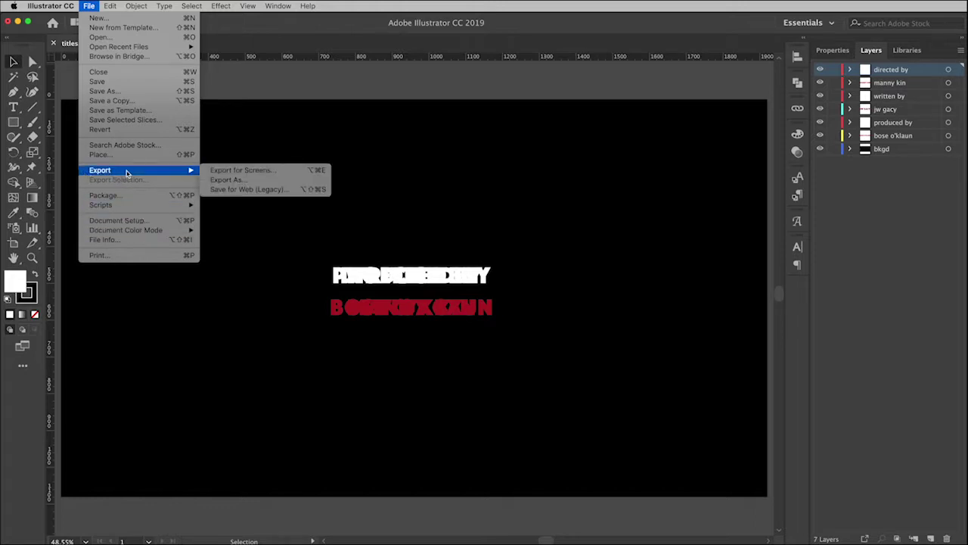
left_click(269, 181)
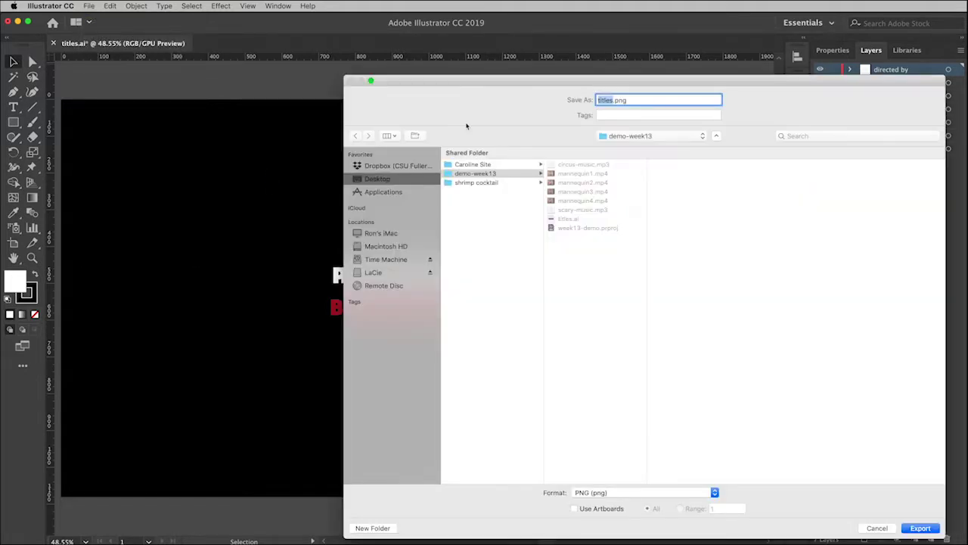
Export titles into Desktop > demo-week13 in Photoshop (psd) format
left_click_drag(461, 85, 255, 65)
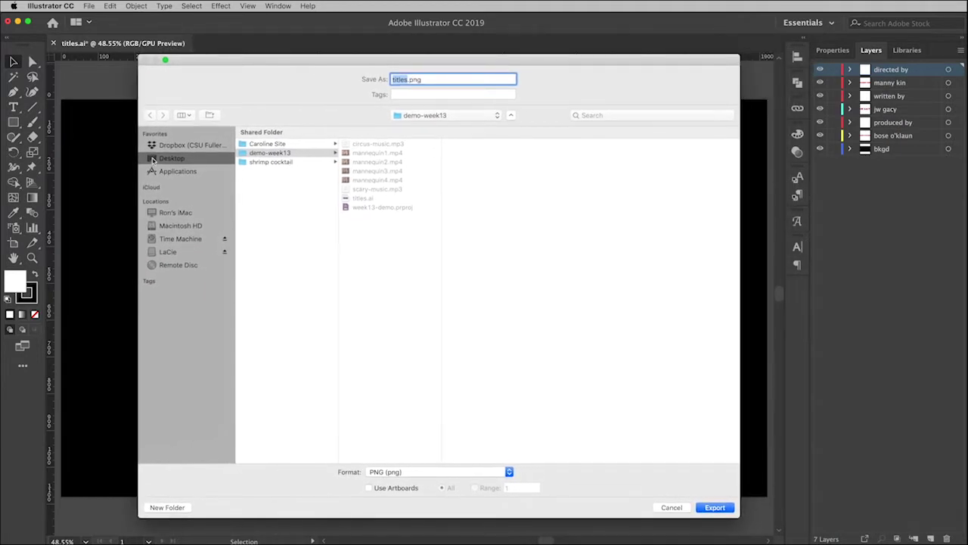
left_click(152, 160)
left_click(244, 154)
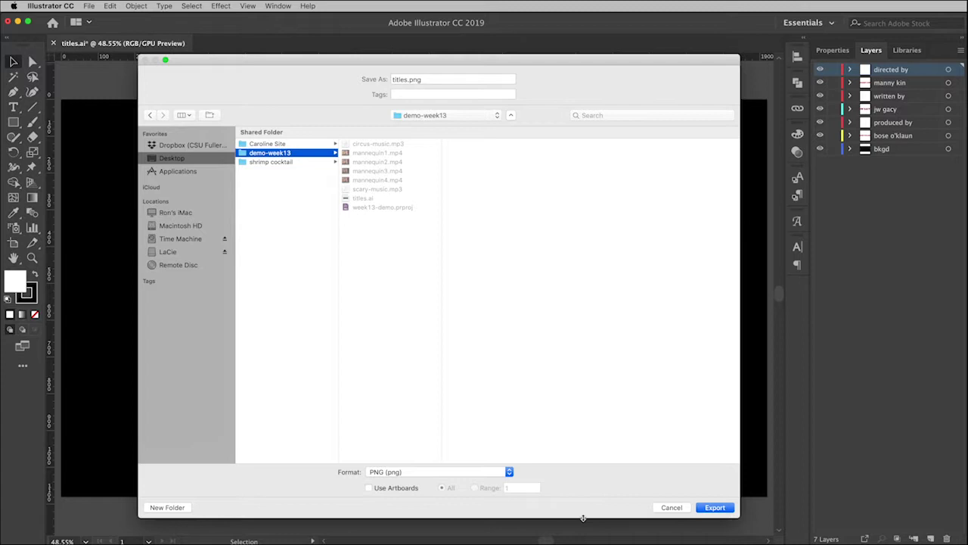
left_click_drag(579, 518, 573, 376)
left_click(413, 331)
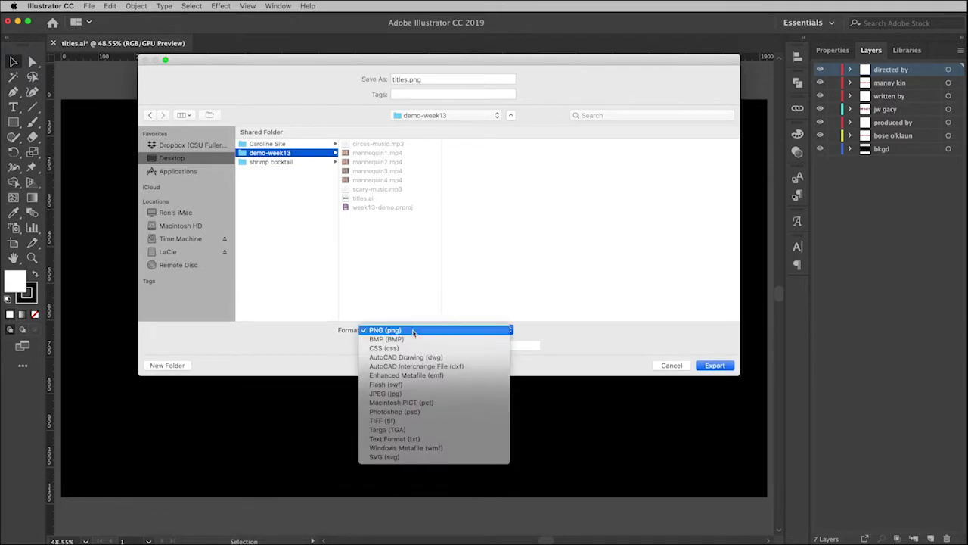
left_click(434, 415)
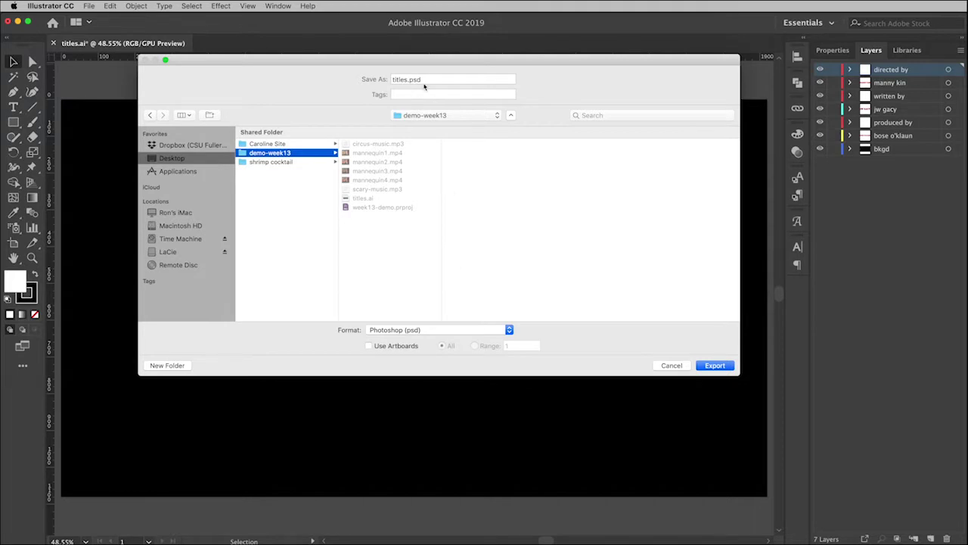
left_click(714, 367)
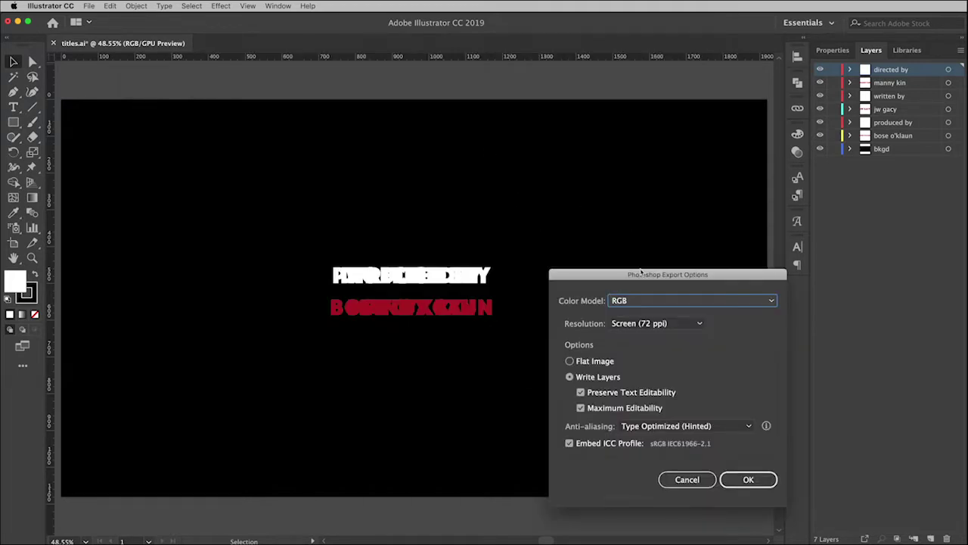
left_click_drag(625, 280, 370, 171)
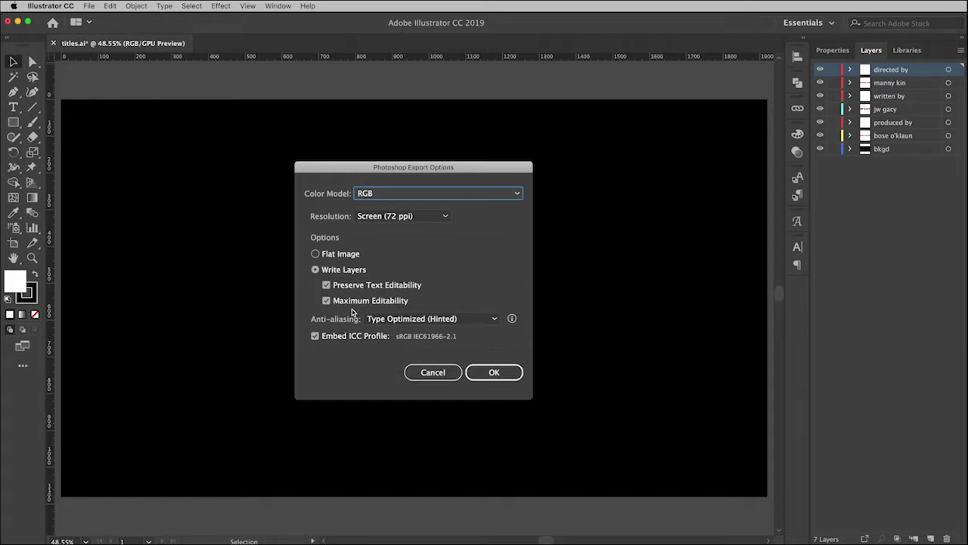
Accept RGB, Screen (72 ppi), Write Layers with editable text and maximum editability
left_click(496, 373)
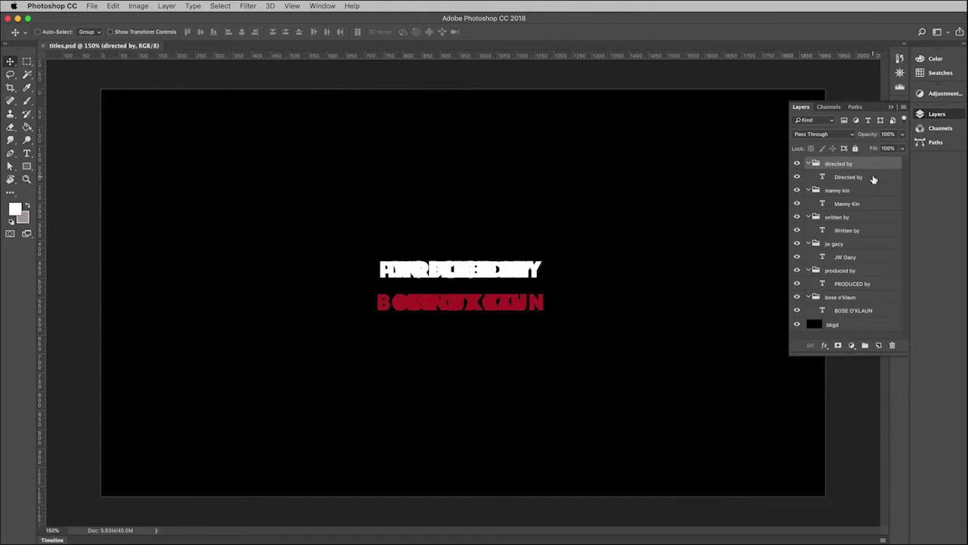
Collapse the directed by, manny kin, written by, jw gacy, produced by and producer's name groups
left_click(808, 164)
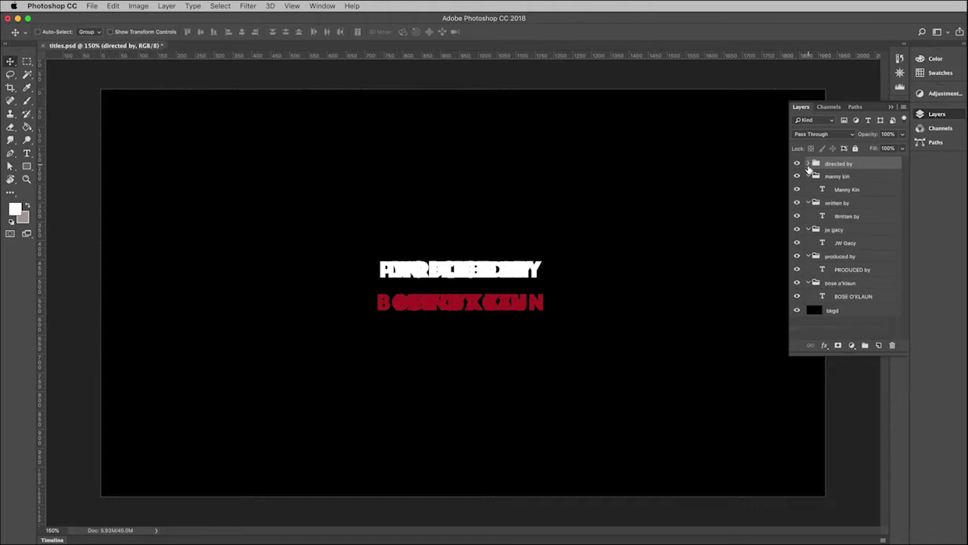
left_click(808, 176)
left_click(808, 189)
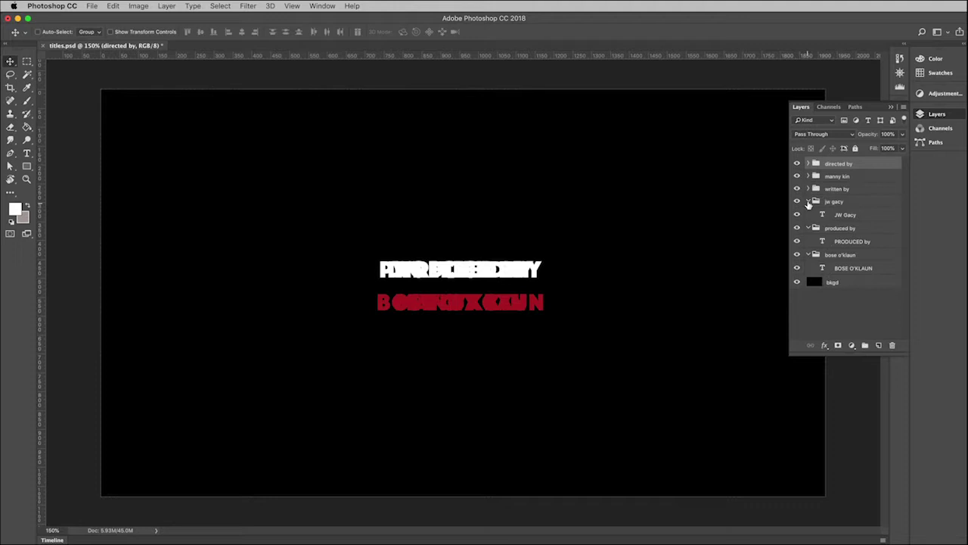
left_click(808, 202)
left_click(808, 215)
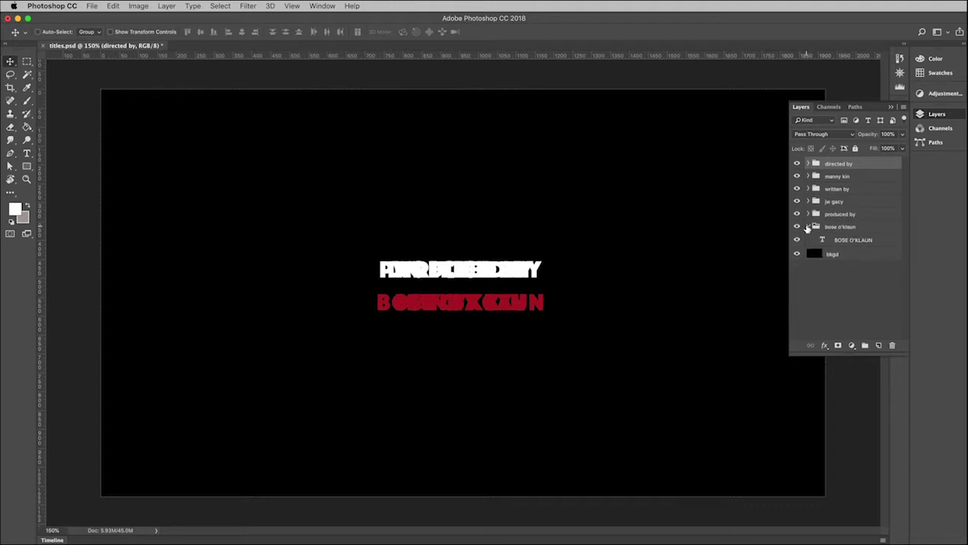
left_click(808, 227)
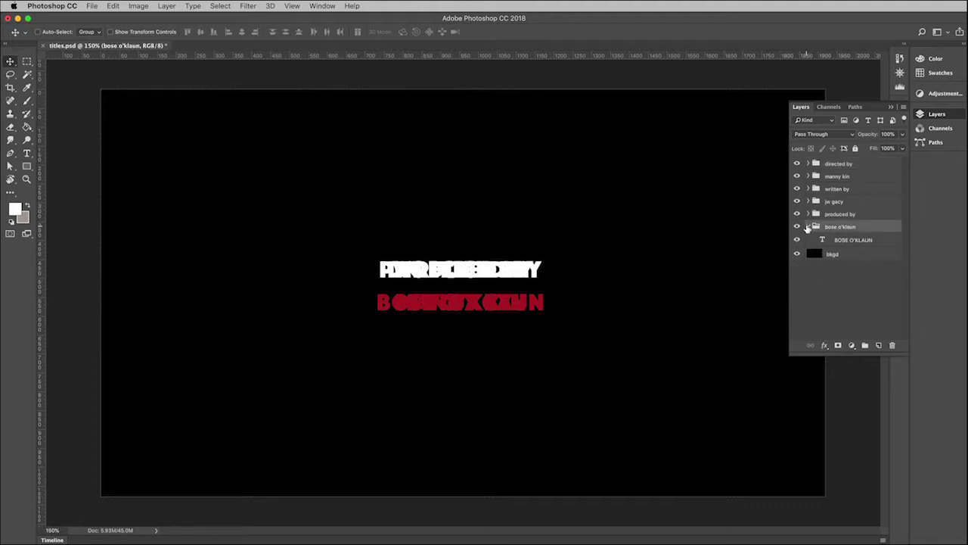
left_click(808, 227)
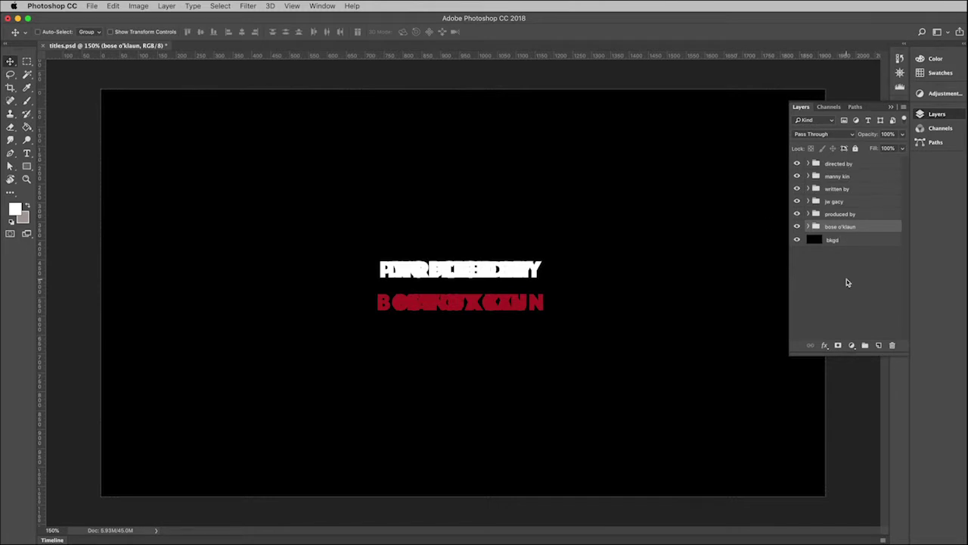
Hide the title groups below the director's name and edit the Directed by text layer
left_click_drag(797, 188, 797, 227)
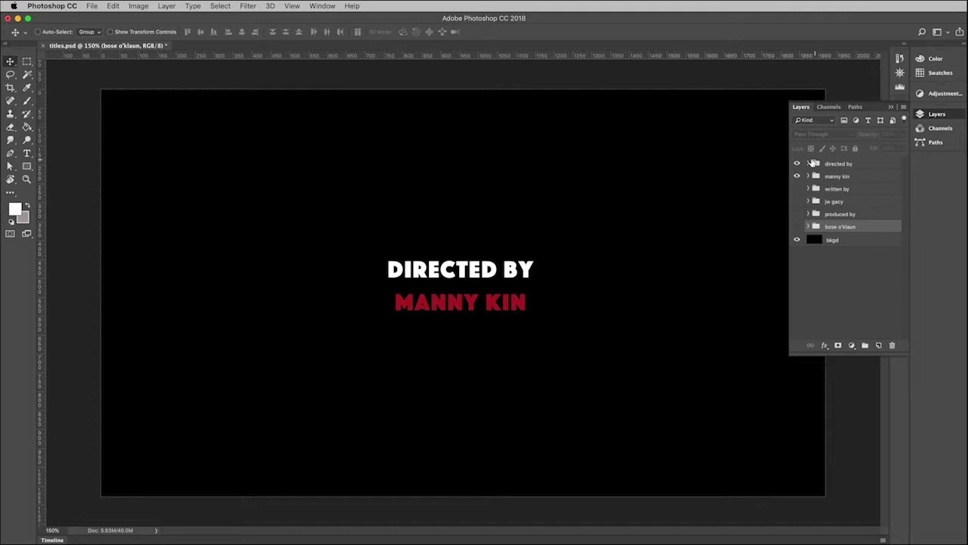
left_click(809, 164)
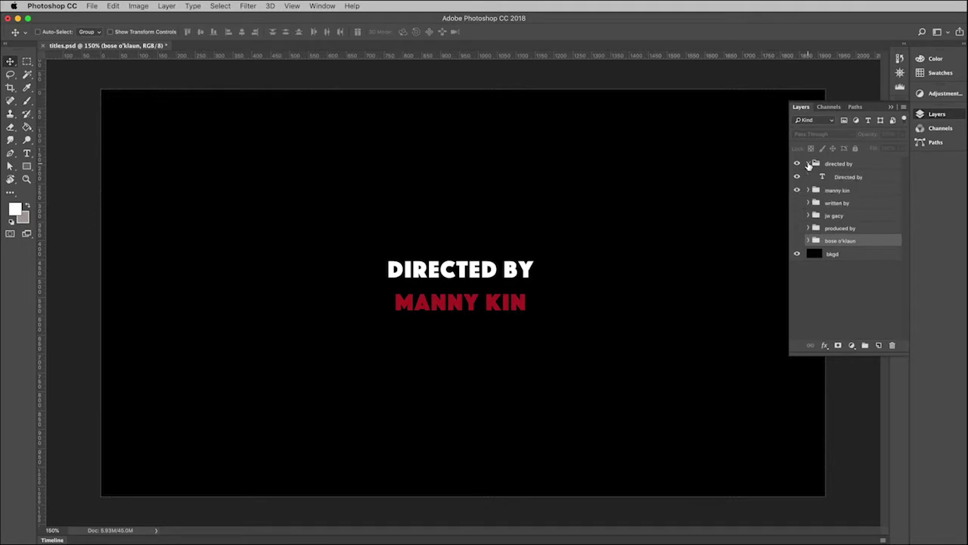
double_click(823, 177)
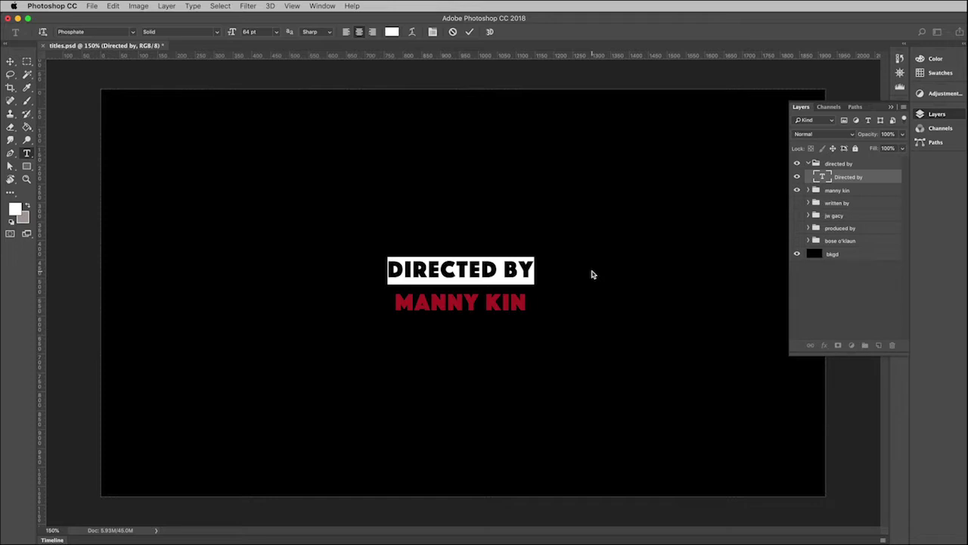
left_click(808, 165)
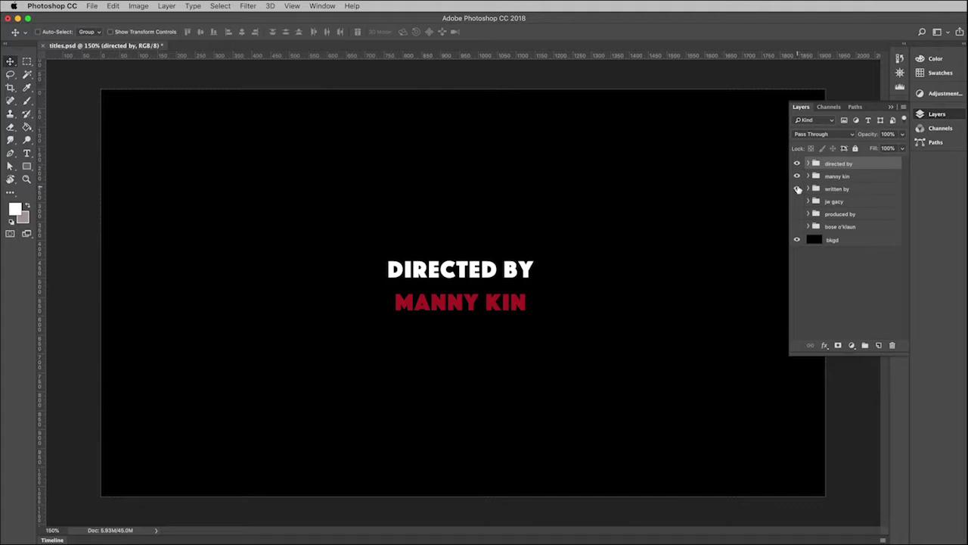
Show all four lower title groups again, hide the bkgd layer, and save titles.psd
left_click(797, 188)
left_click(797, 202)
left_click(797, 214)
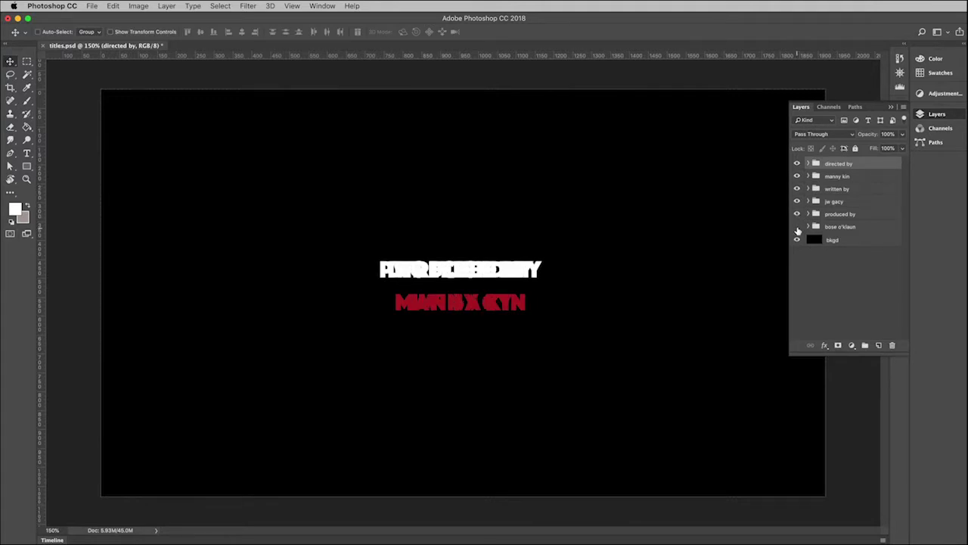
left_click(797, 227)
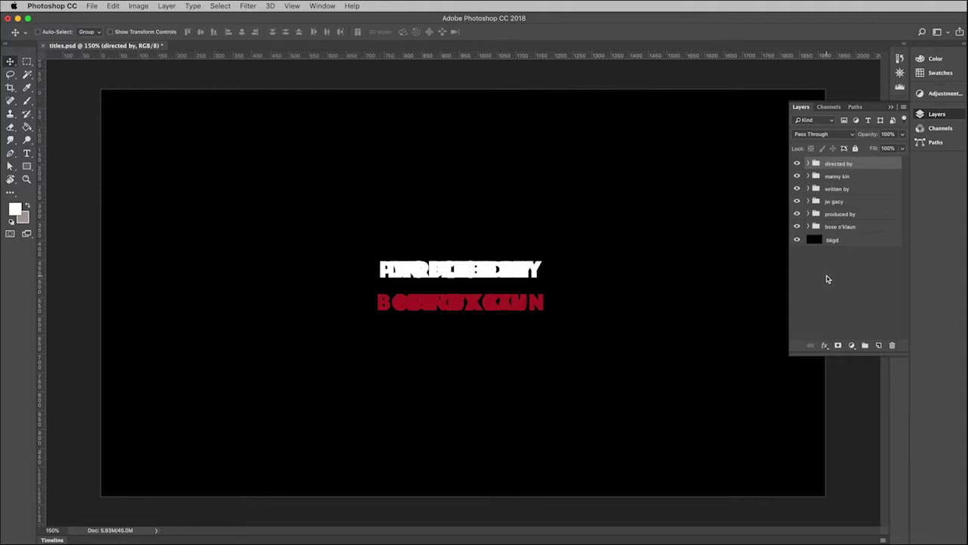
left_click(797, 240)
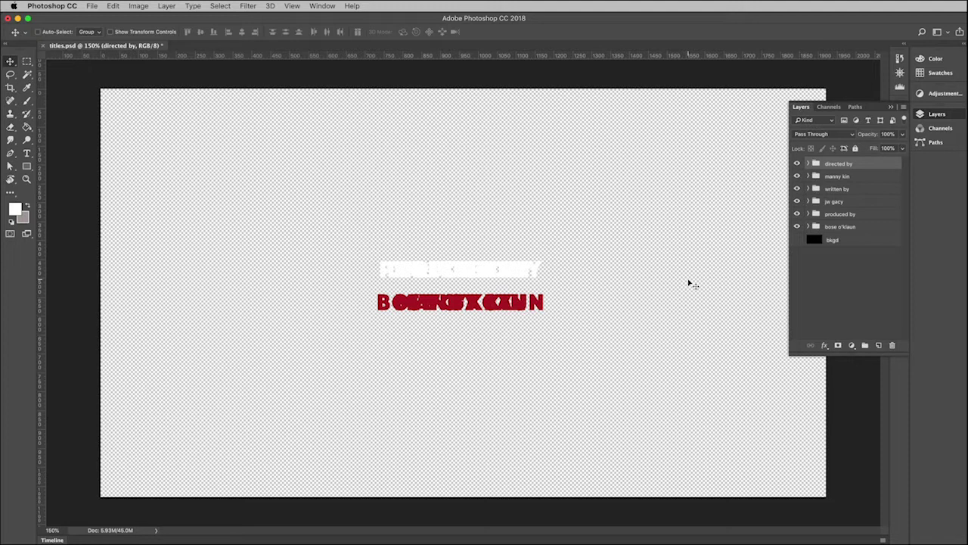
key("super")
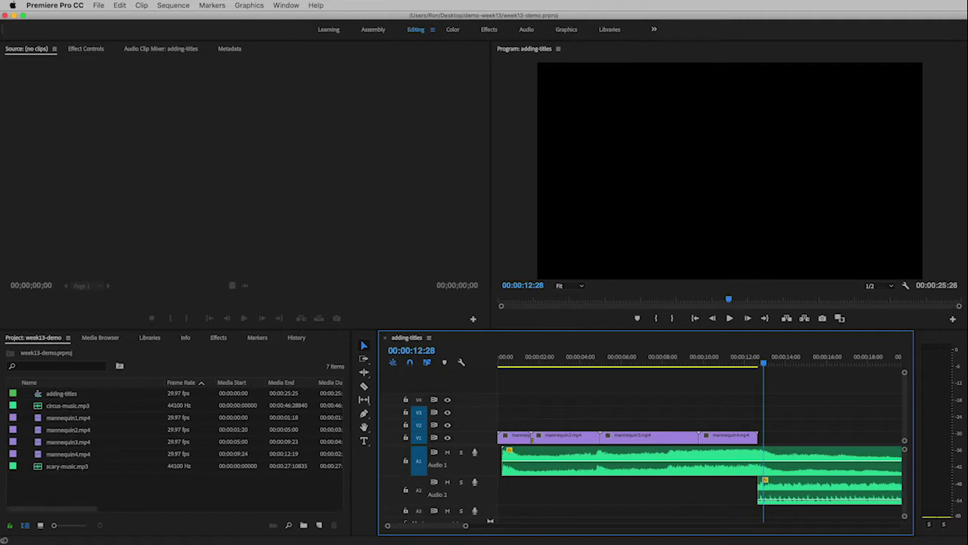
Open the Import window from the Project panel with Cmd+I
left_click(147, 488)
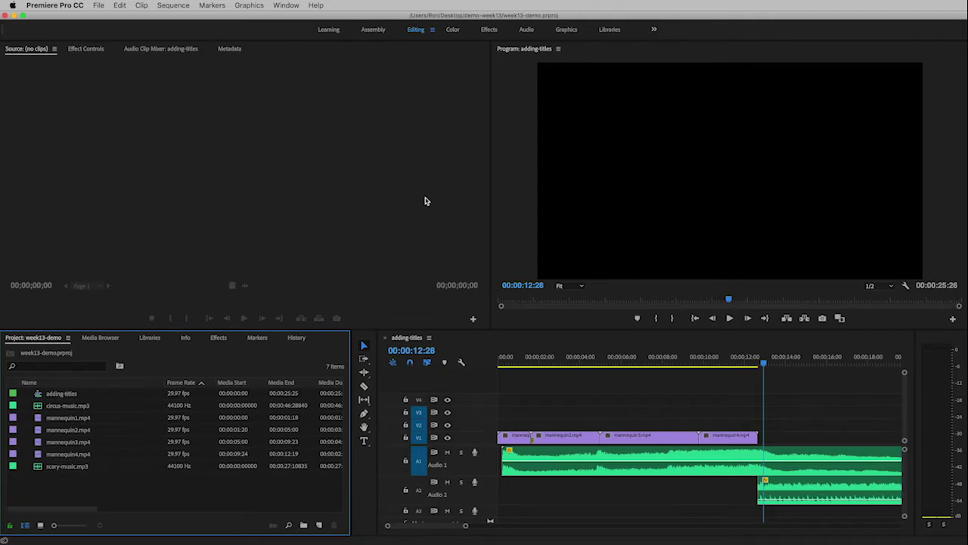
key("super+i")
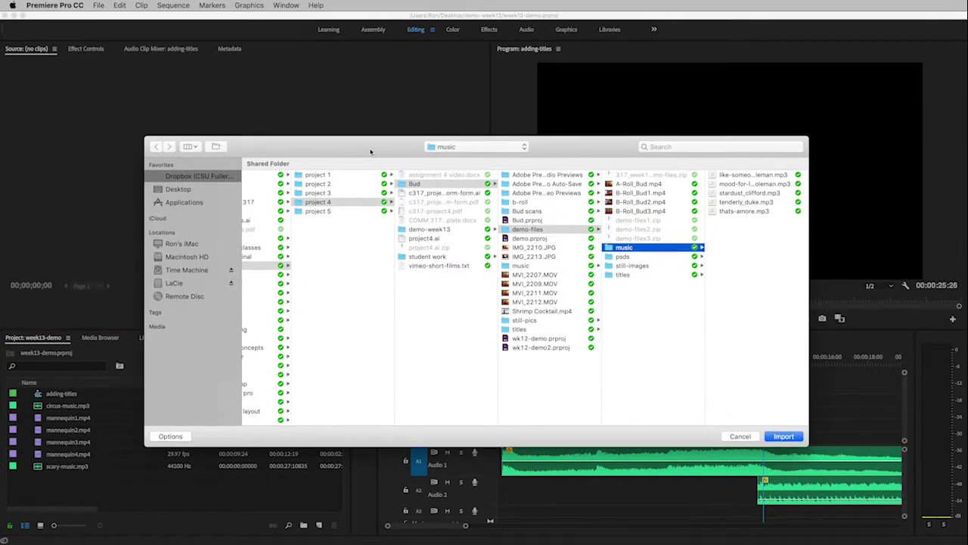
Import titles.psd from Desktop > demo-week13
left_click(180, 189)
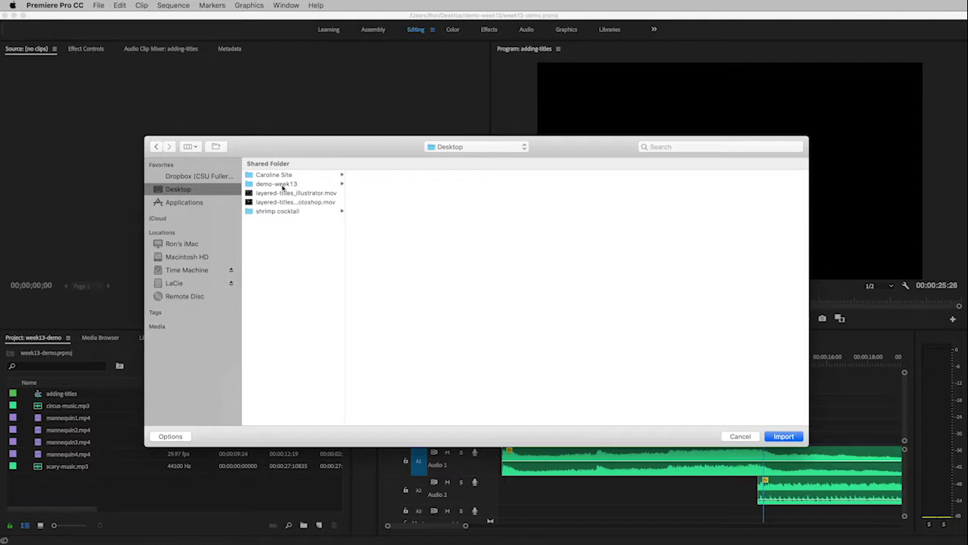
left_click(283, 186)
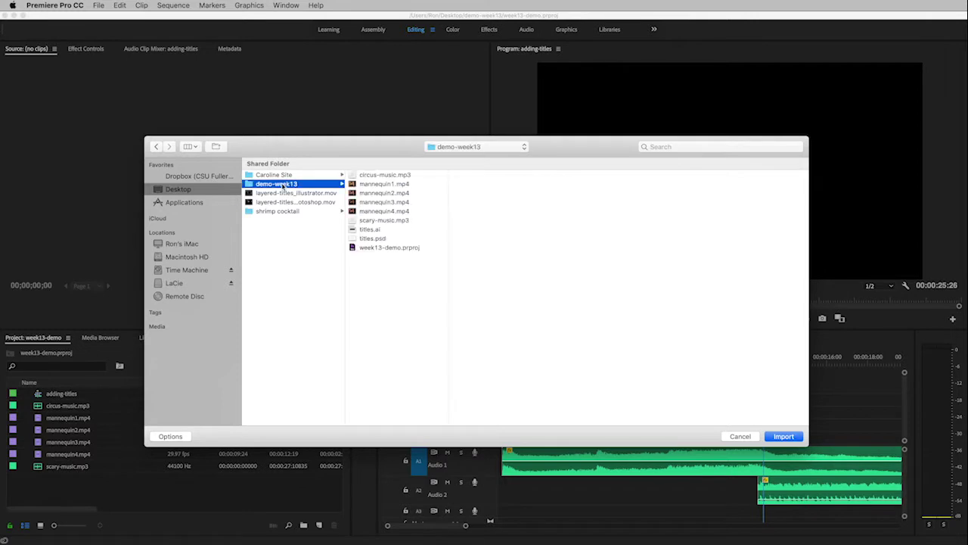
left_click(378, 239)
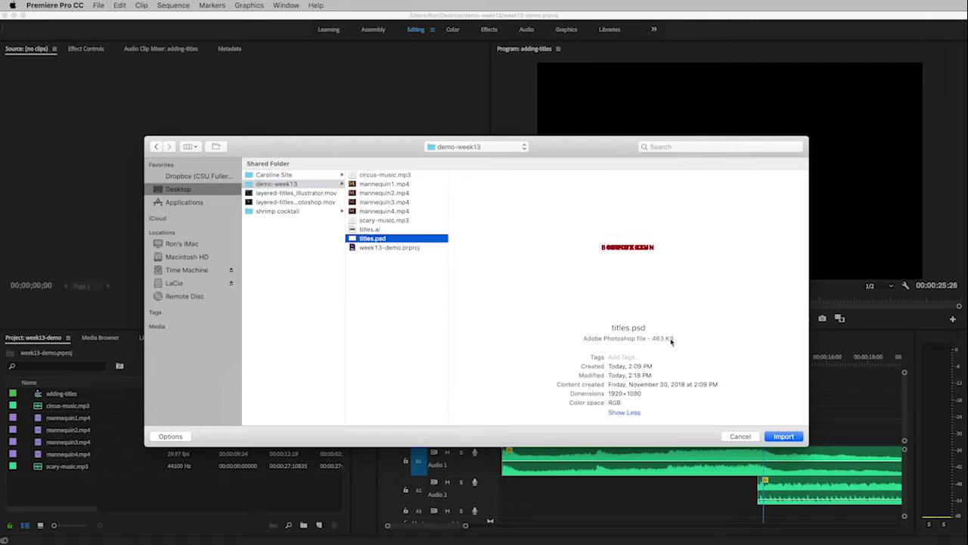
left_click(784, 436)
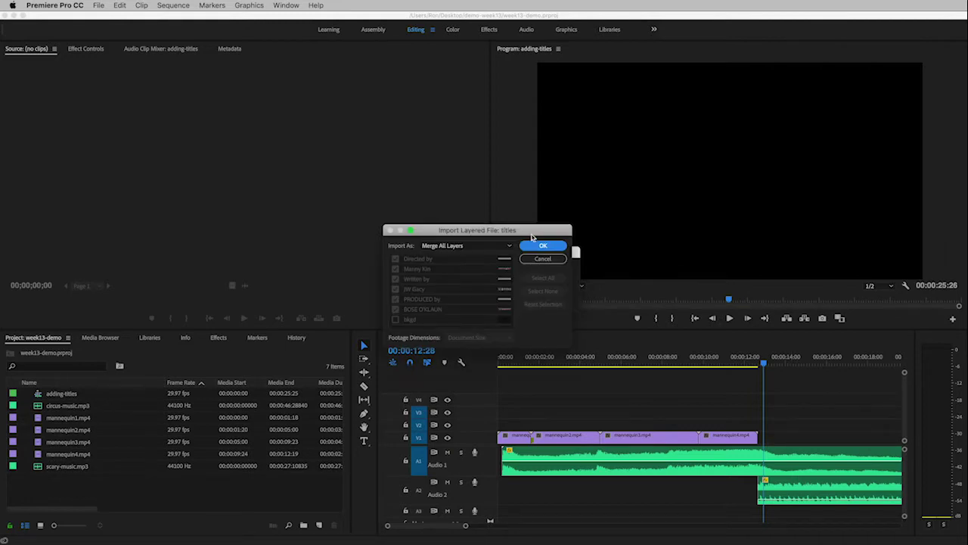
mouse_move(530, 232)
left_mouse_down()
mouse_move(507, 219)
mouse_move(523, 223)
left_mouse_up()
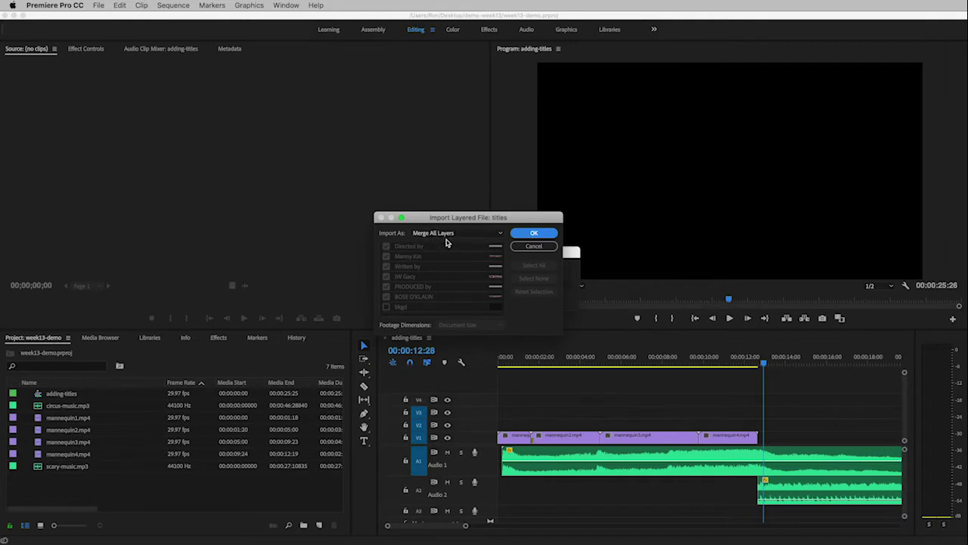
Import the PSD as Individual Layers with the bkgd layer excluded
left_click(488, 236)
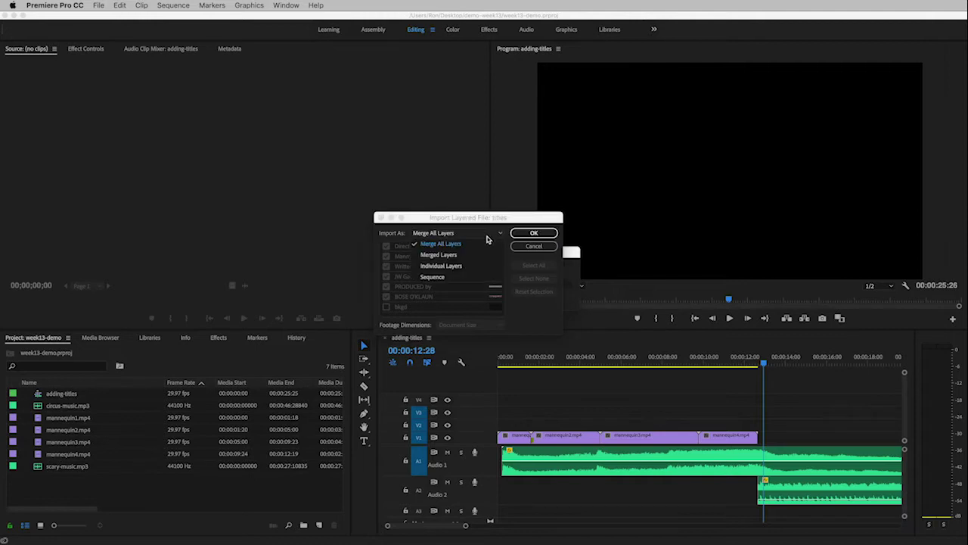
left_click(455, 267)
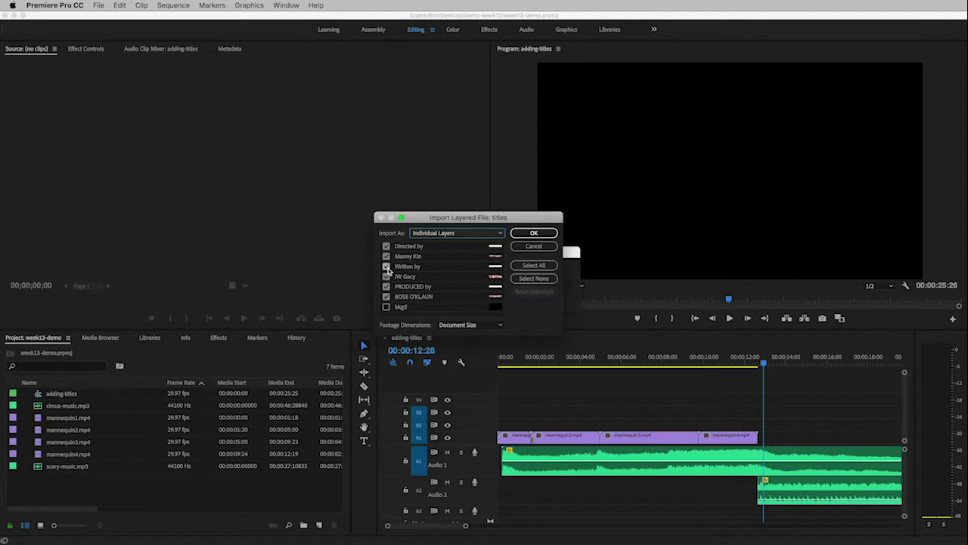
left_click(387, 306)
left_click(535, 235)
left_click(535, 234)
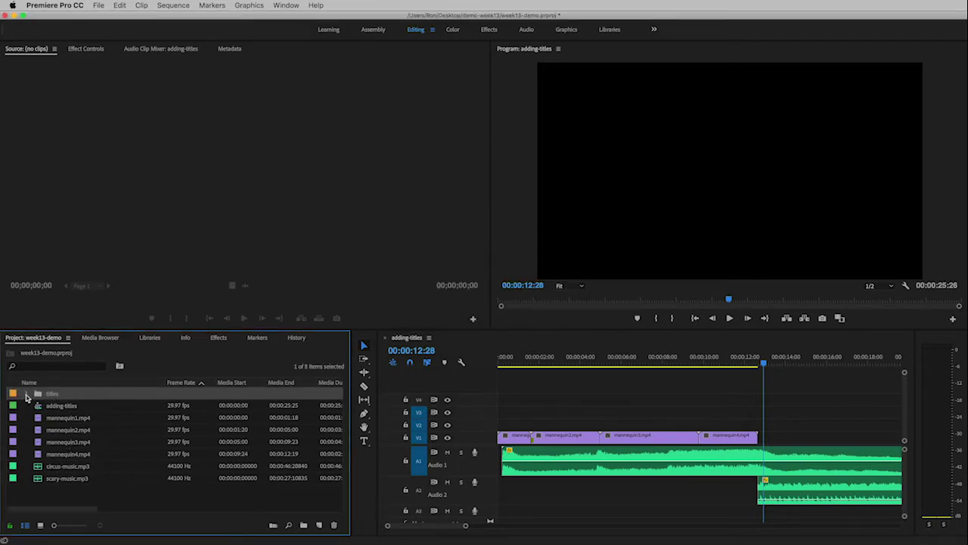
Expand the titles bin and preview the producer, Directed by, PRODUCED BY and name title clips
left_click(26, 395)
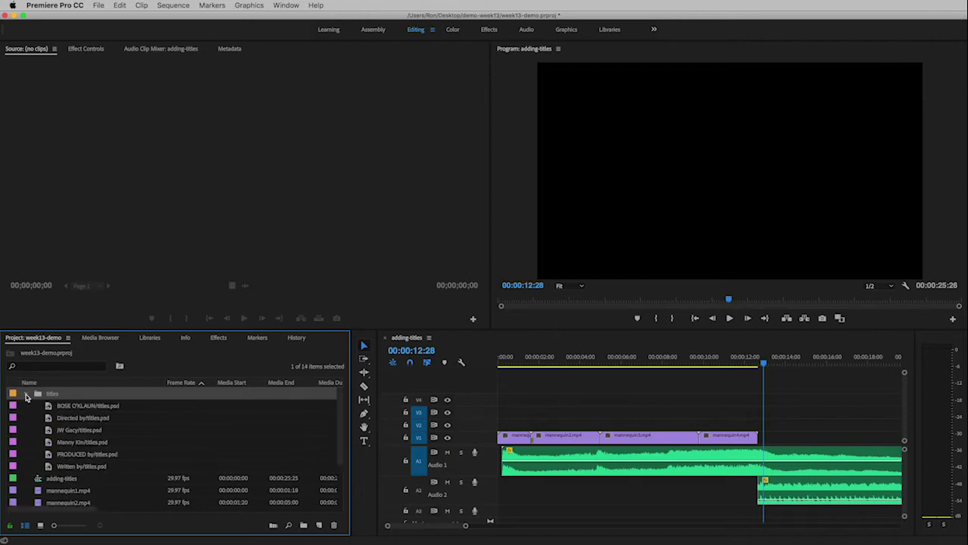
double_click(83, 408)
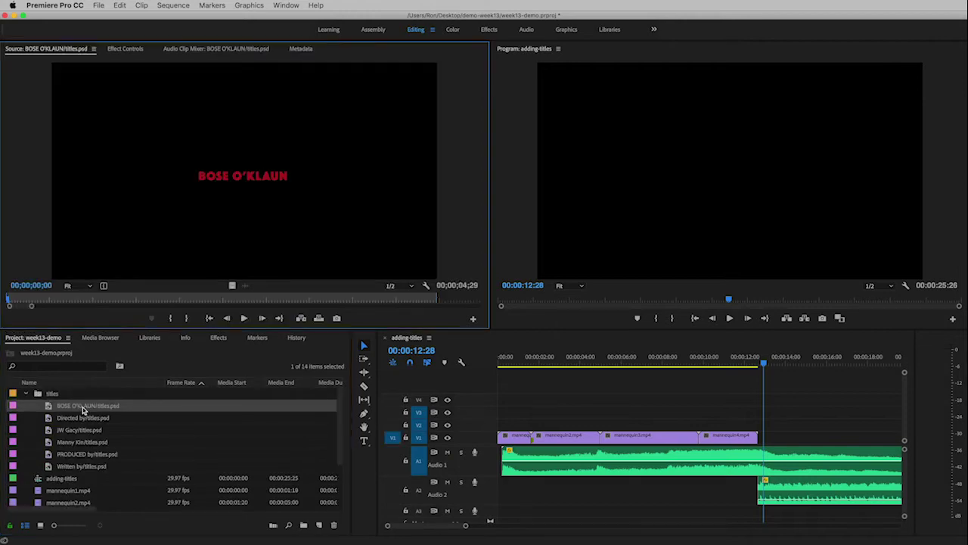
double_click(84, 418)
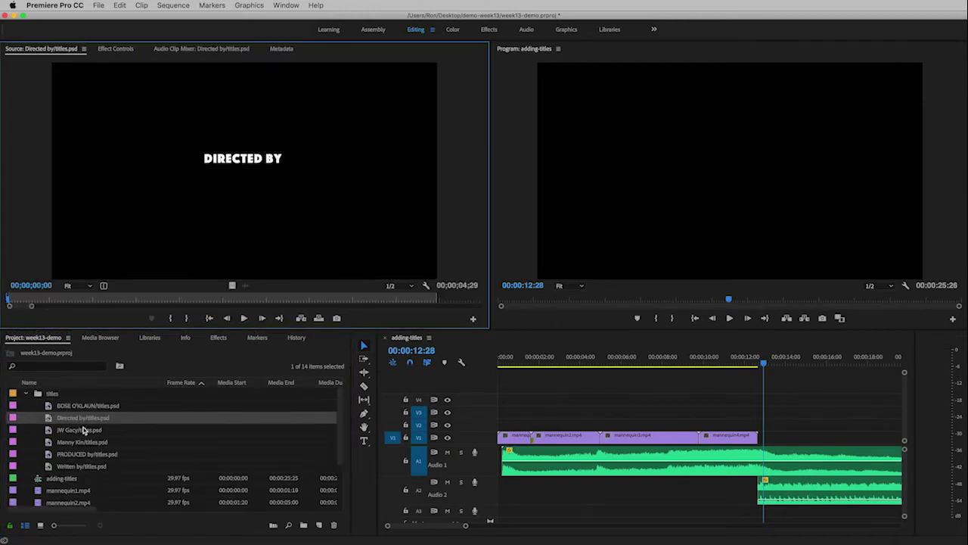
double_click(85, 429)
double_click(89, 453)
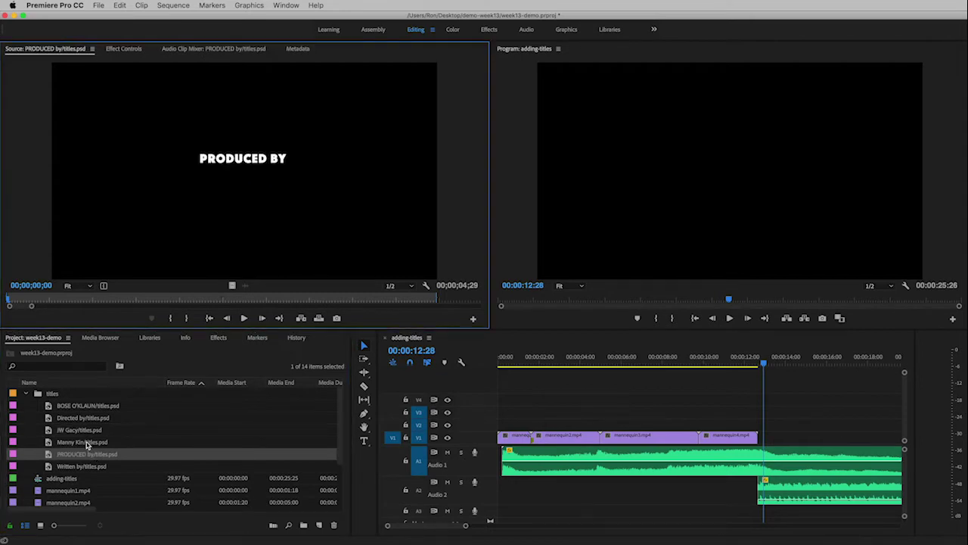
double_click(87, 443)
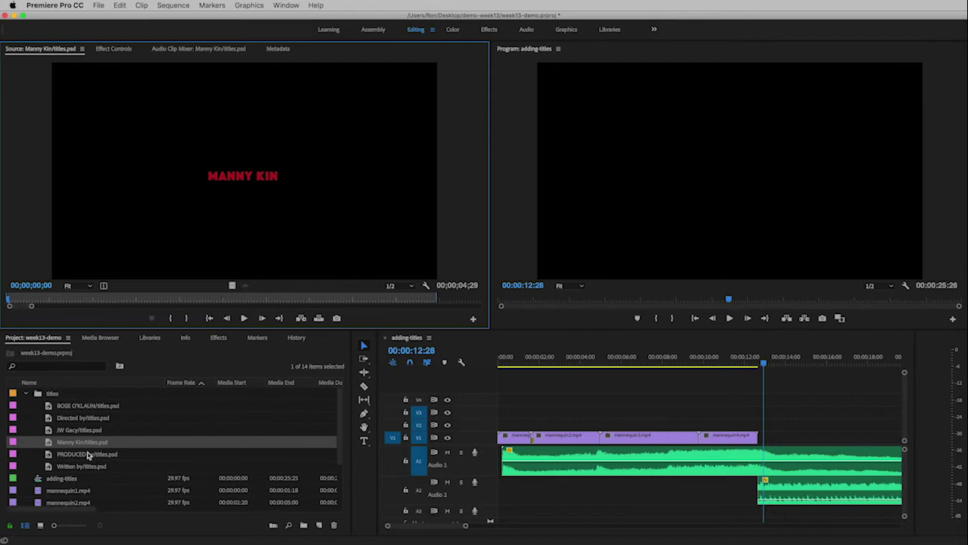
double_click(49, 418)
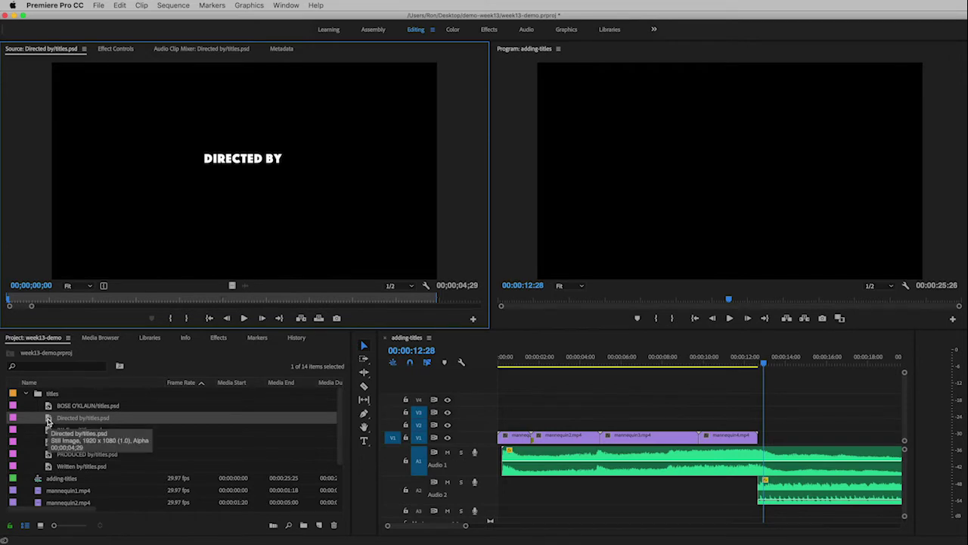
Open the Directed by clip's original titles.psd in Photoshop
right_click(48, 421)
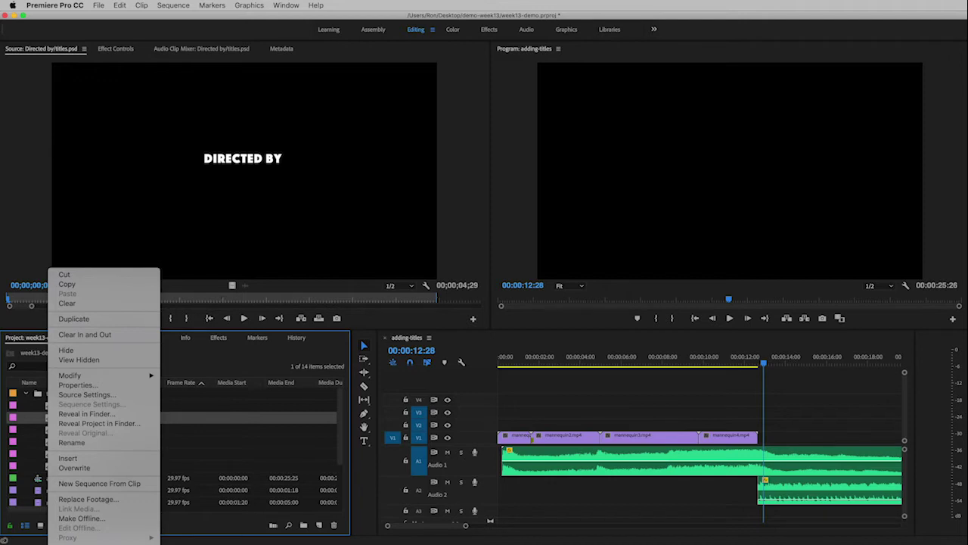
key("Escape")
key("super+Tab")
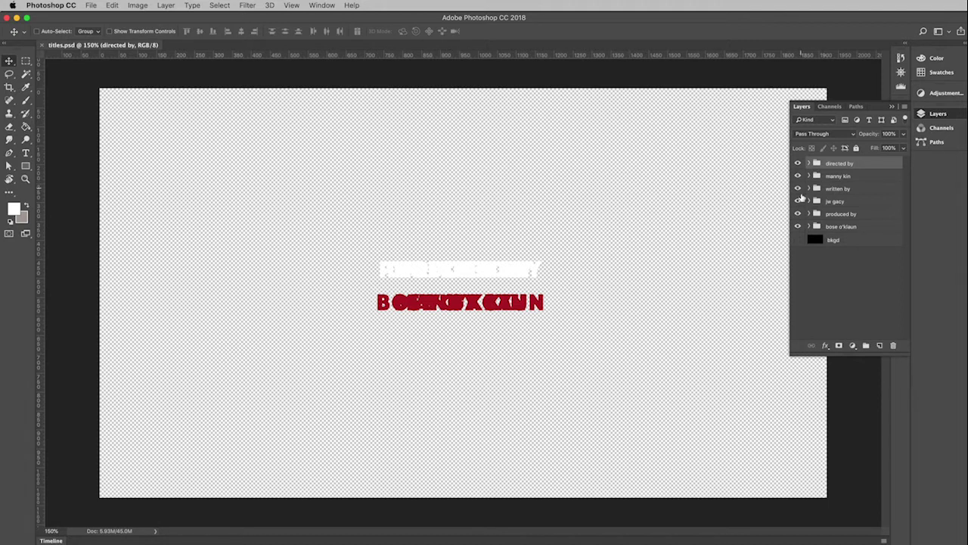
Isolate the directed by group over the black background and select its DIRECTED BY text layer
left_click(797, 240)
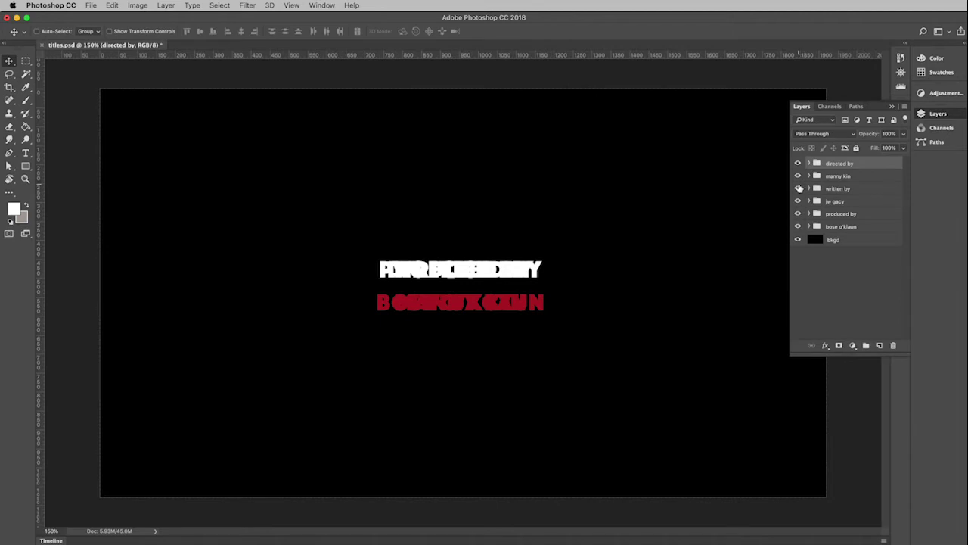
left_click_drag(798, 179, 797, 226)
left_click(808, 163)
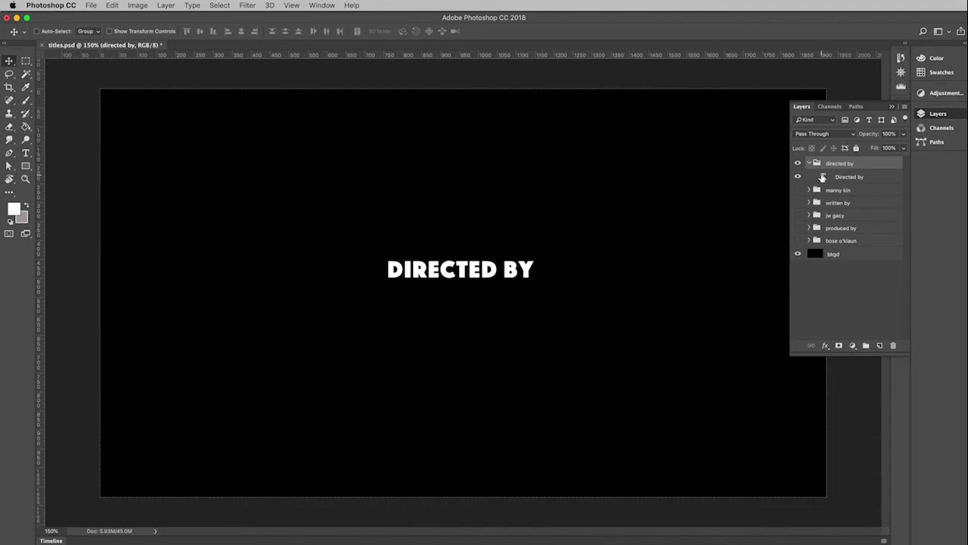
double_click(823, 177)
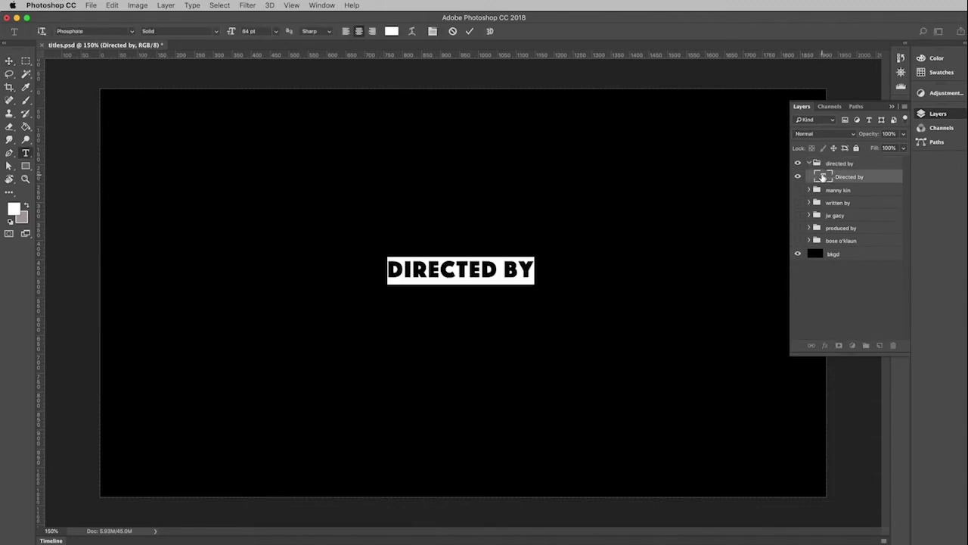
Recolour the DIRECTED BY text from white to grey-green #71796f
left_click(392, 32)
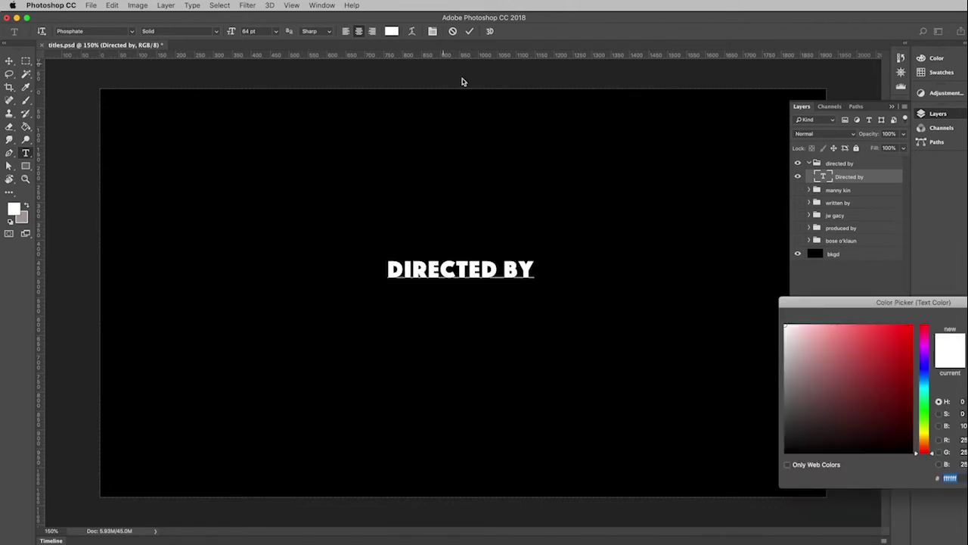
left_click_drag(831, 308, 390, 302)
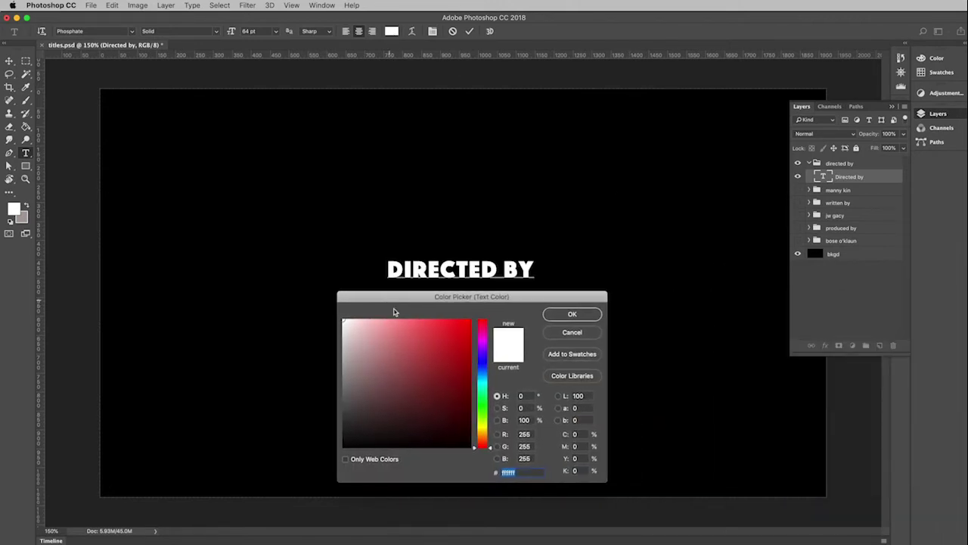
left_click(342, 384)
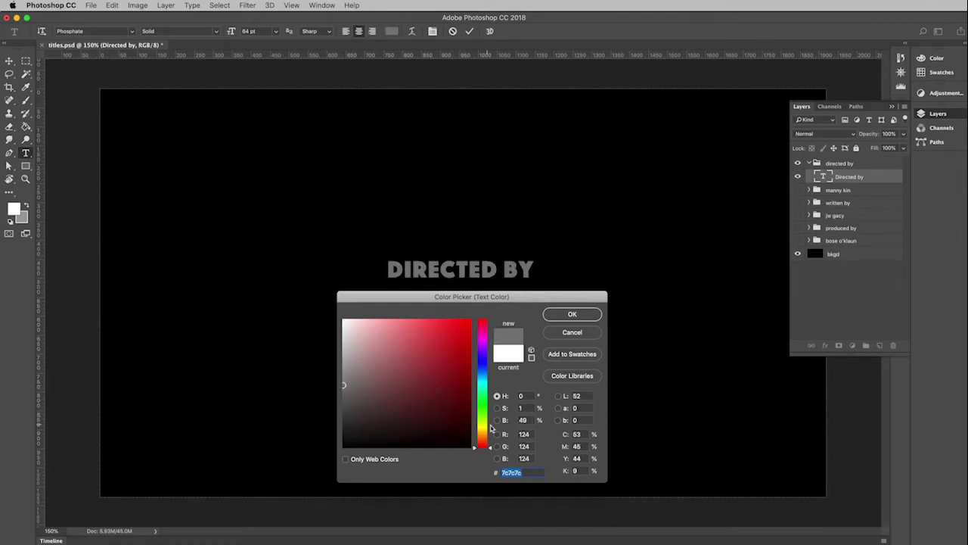
left_click_drag(490, 448, 489, 409)
left_click(351, 386)
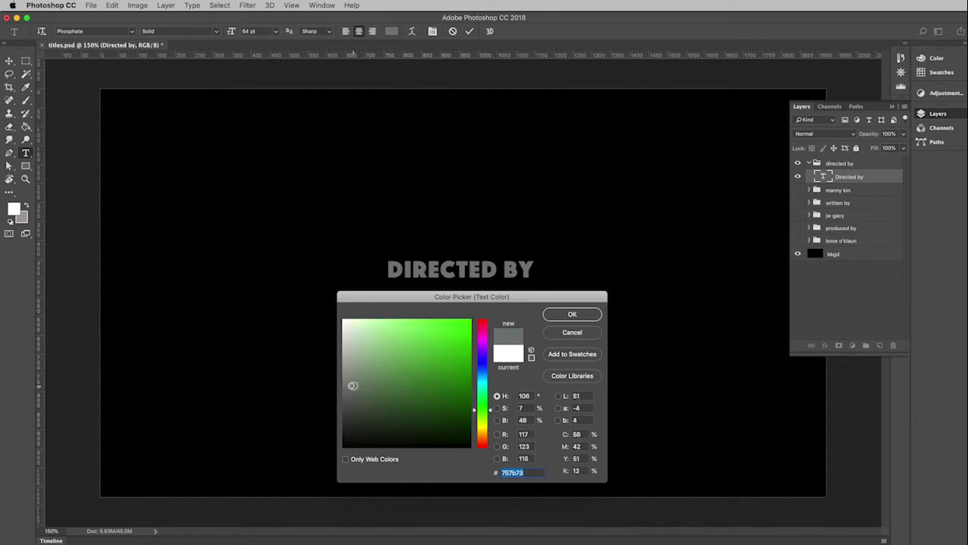
left_click(353, 386)
left_click(572, 314)
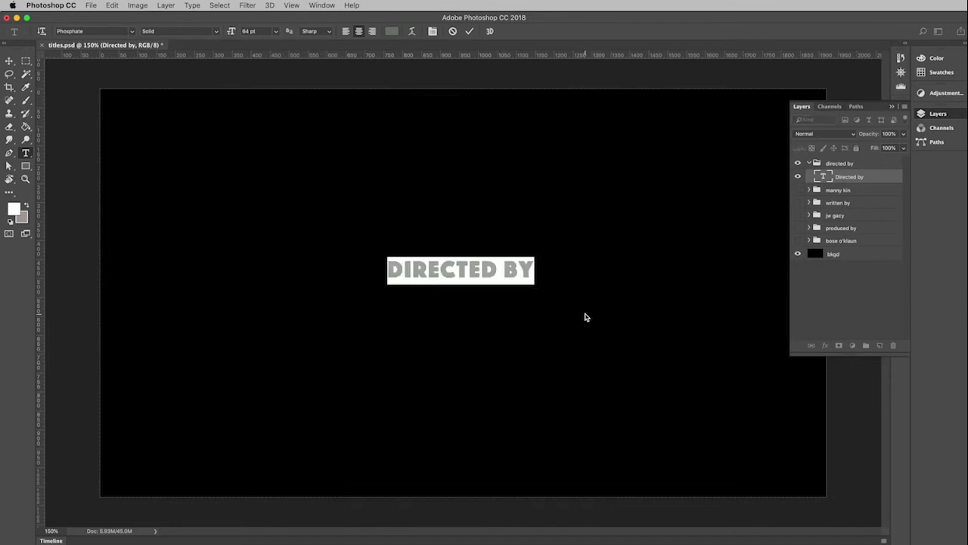
left_click(878, 280)
key("v")
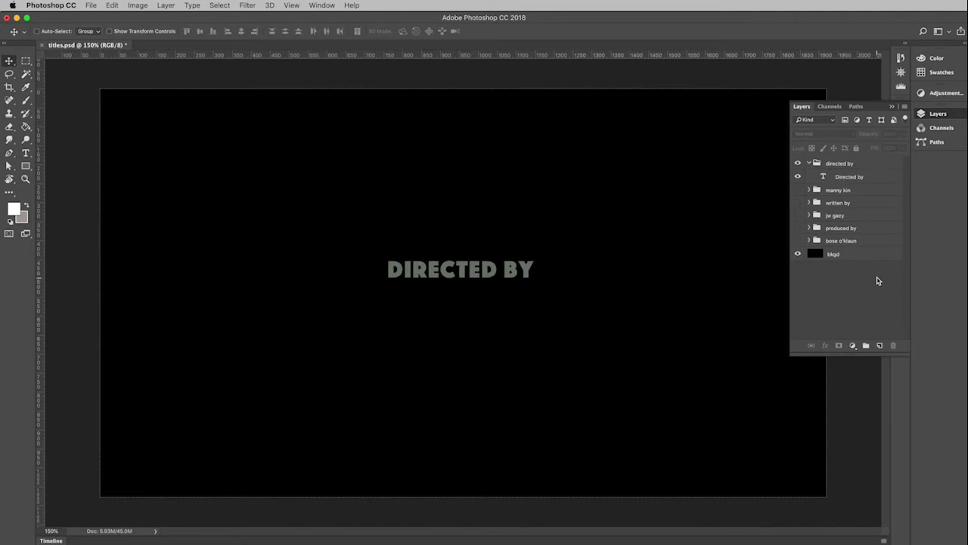
Turn all title groups back on and hide the black background layer
left_click(810, 162)
left_click_drag(798, 176, 797, 218)
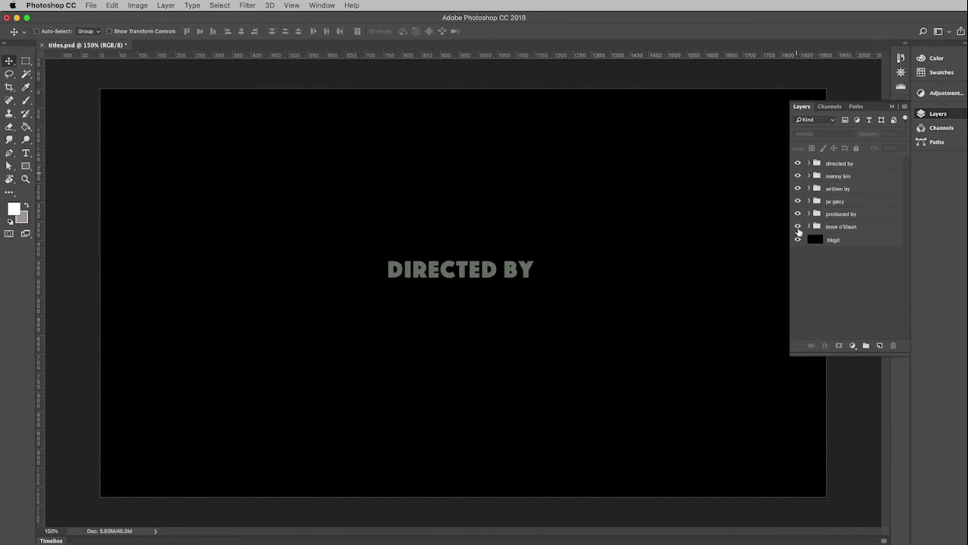
left_click(797, 239)
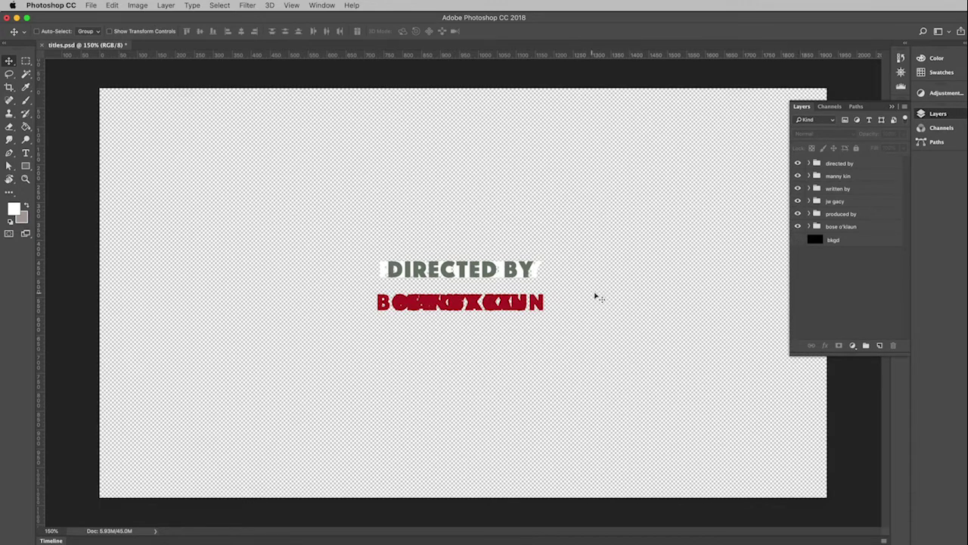
Save the PSD, then place the Directed By title on V1 after the last clip and its name title on V2
key("super+s")
key("super+Tab")
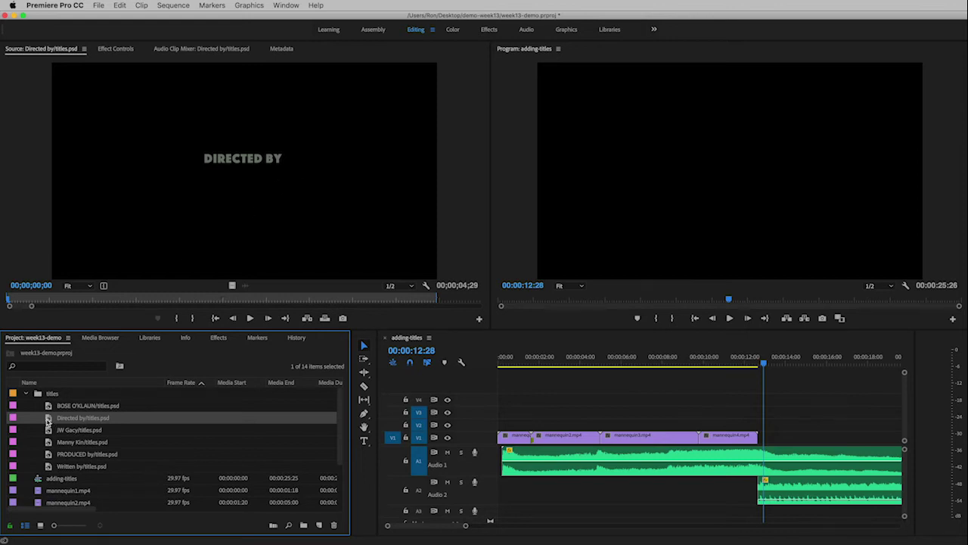
left_click_drag(48, 422, 772, 443)
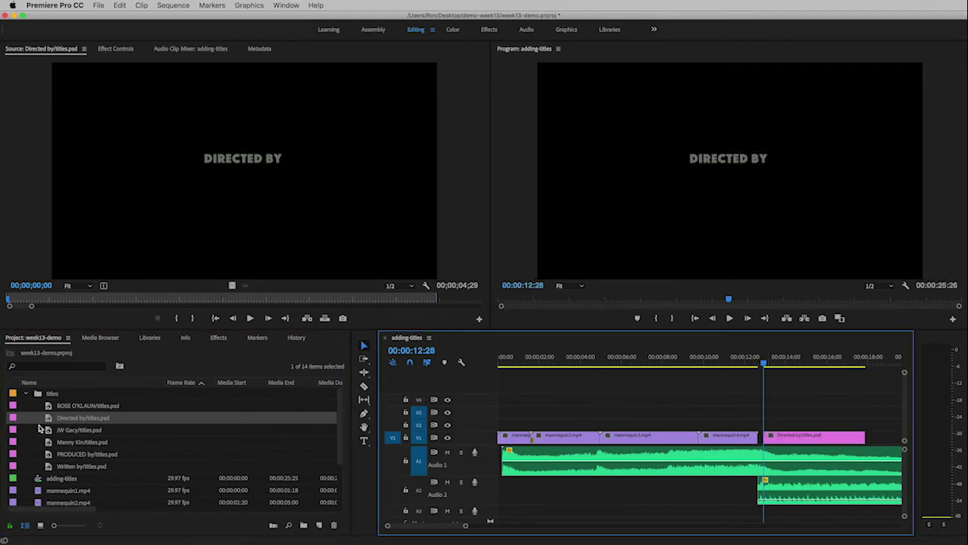
left_click(48, 444)
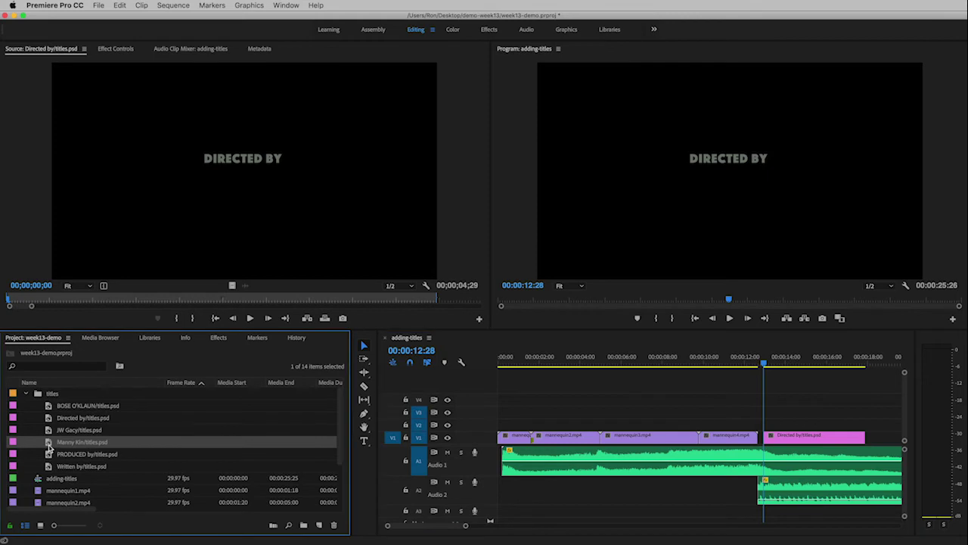
left_click_drag(48, 446, 777, 431)
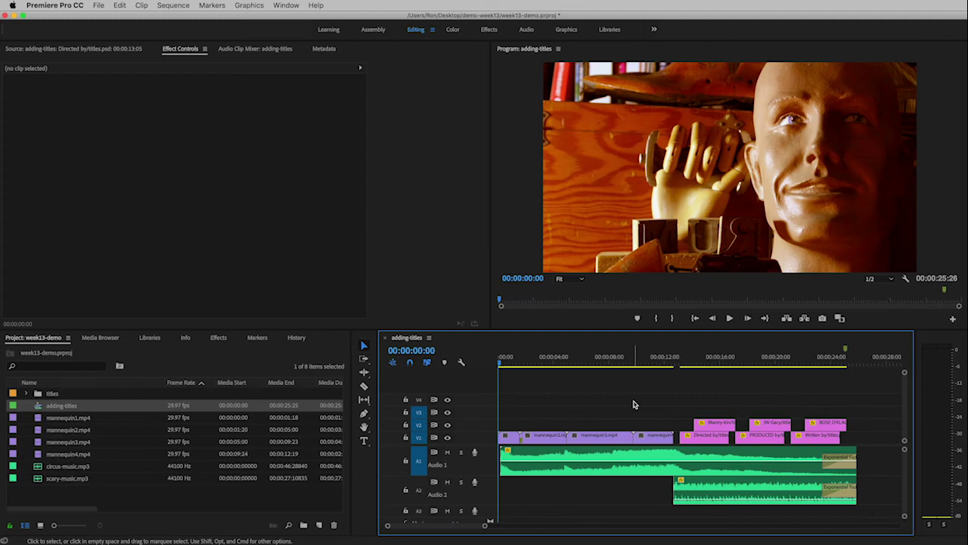
Play the adding-titles sequence in the Program monitor
left_click(730, 319)
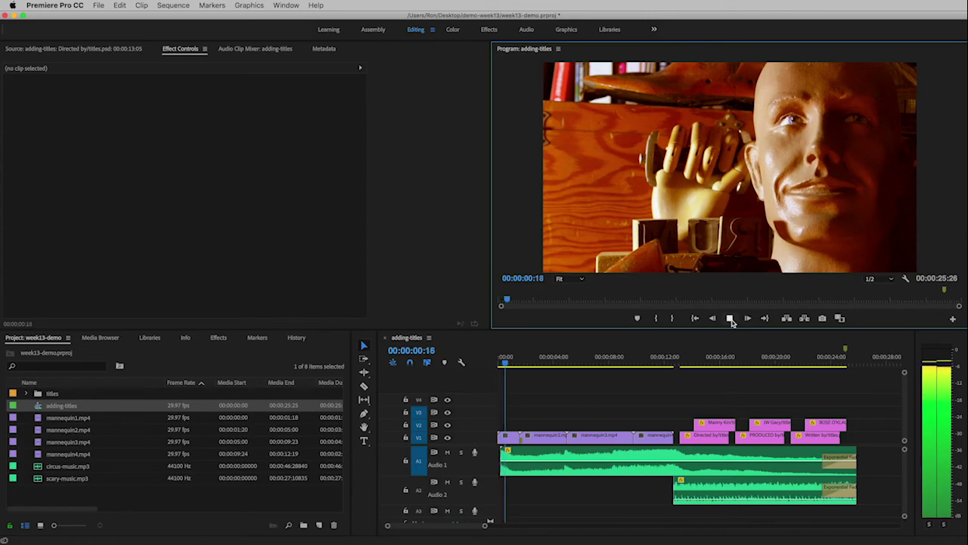